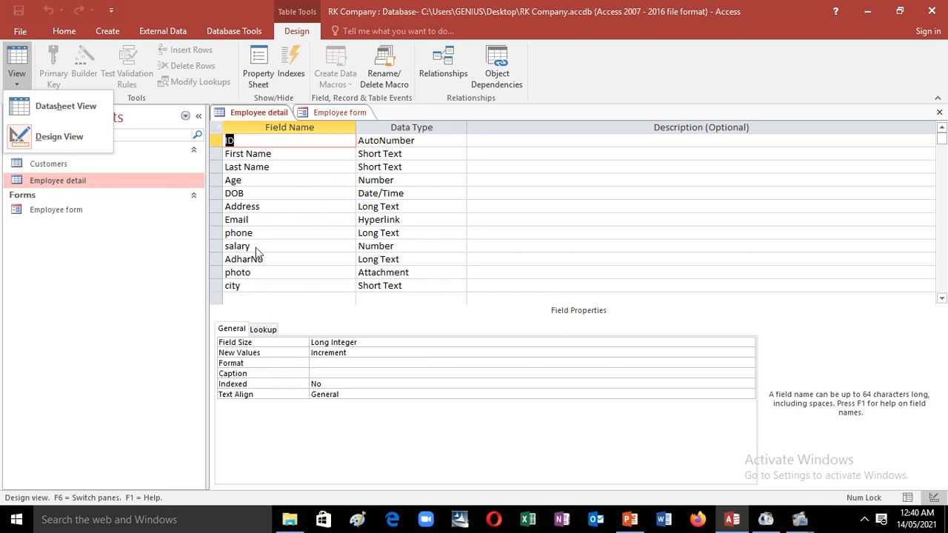
- Examine the field names and data types in the Employee detail table's design, including phone and DOB
{"action": "left_click", "coordinate": [270, 236]}
{"action": "left_click", "coordinate": [271, 236]}
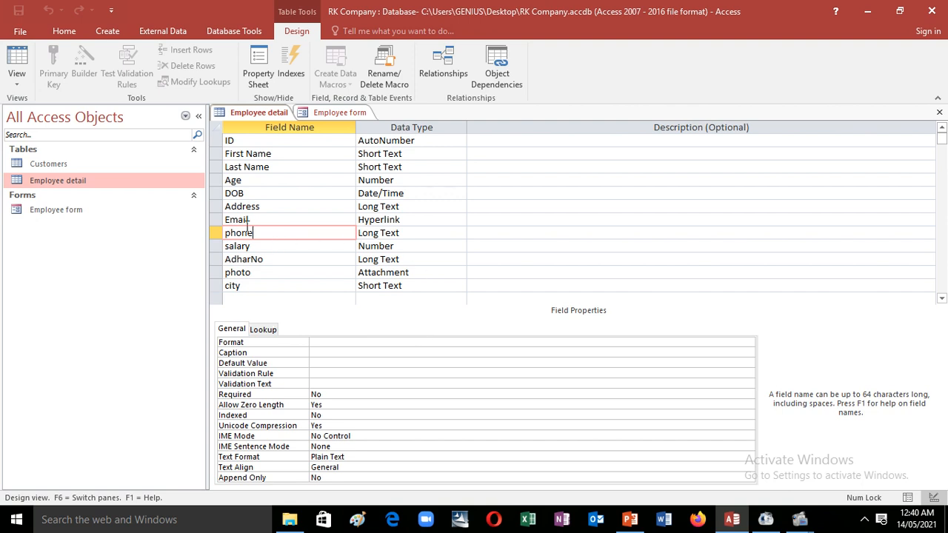
{"action": "left_click", "coordinate": [398, 235]}
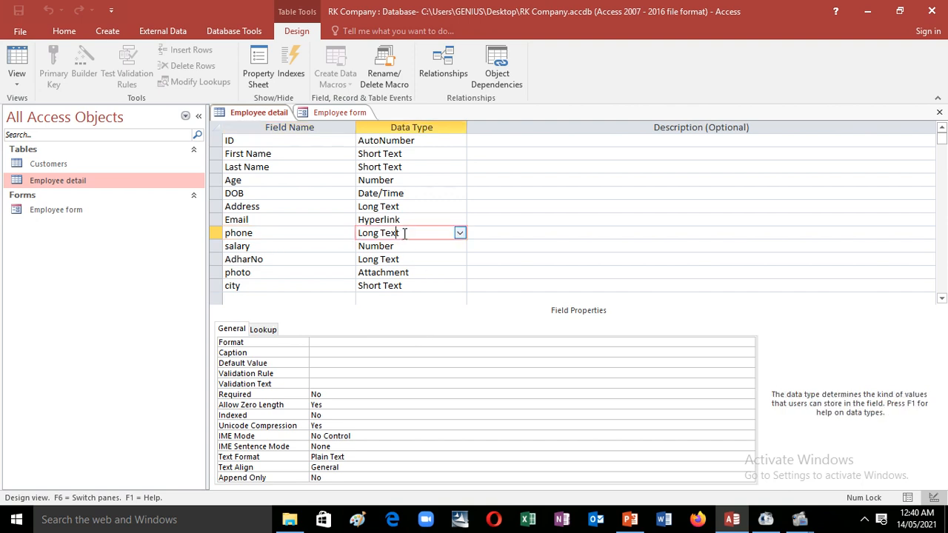
{"action": "left_click", "coordinate": [262, 196]}
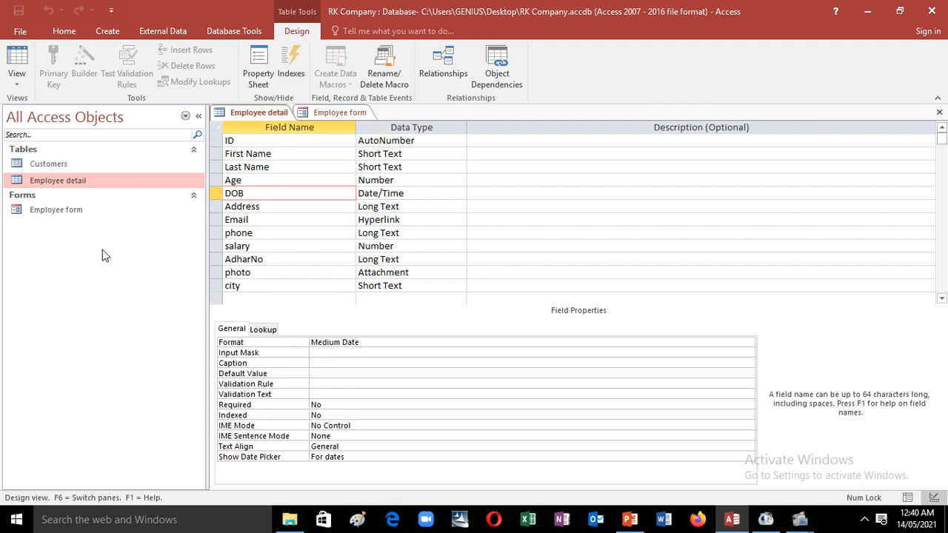
- Open the Employee form and the Employee detail datasheet, and review all the table's columns
{"action": "double_click", "coordinate": [163, 213]}
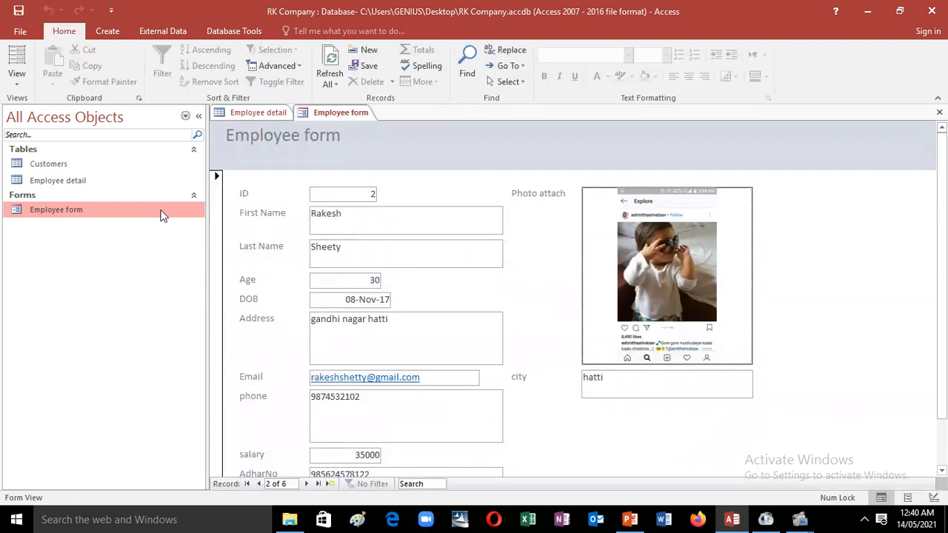
{"action": "double_click", "coordinate": [125, 181]}
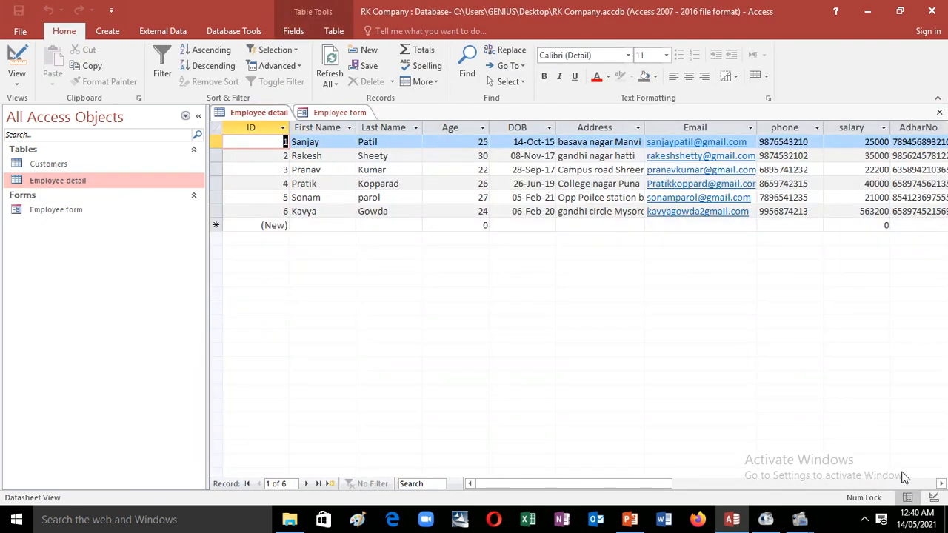
{"action": "left_click_drag", "start_coordinate": [646, 485], "coordinate": [683, 482]}
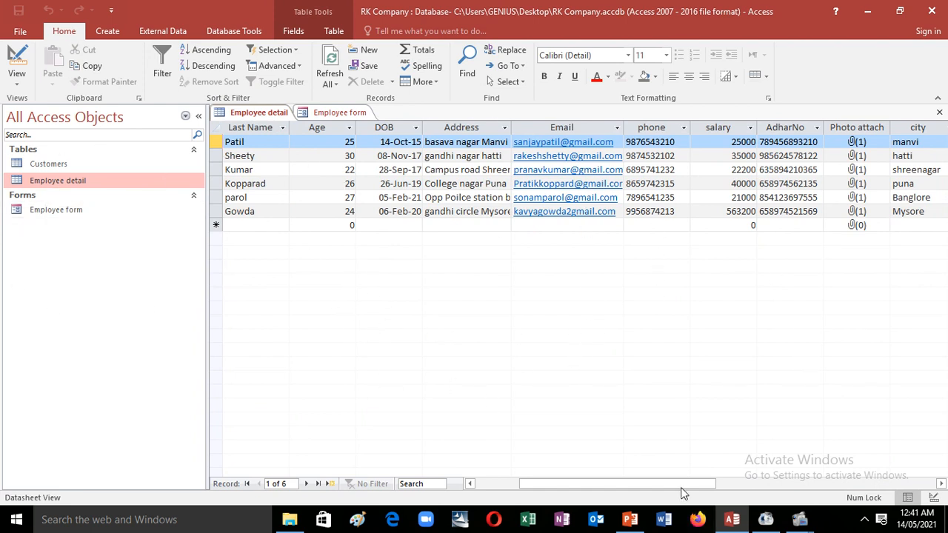
{"action": "left_click_drag", "start_coordinate": [682, 488], "coordinate": [544, 488]}
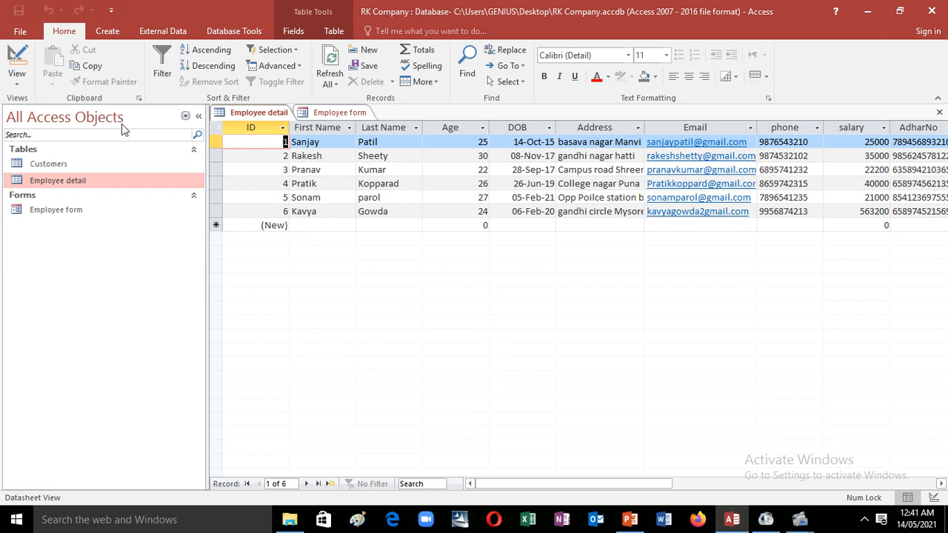
- Start the Report Wizard with the Employee detail table as the report's source
{"action": "left_click", "coordinate": [107, 31]}
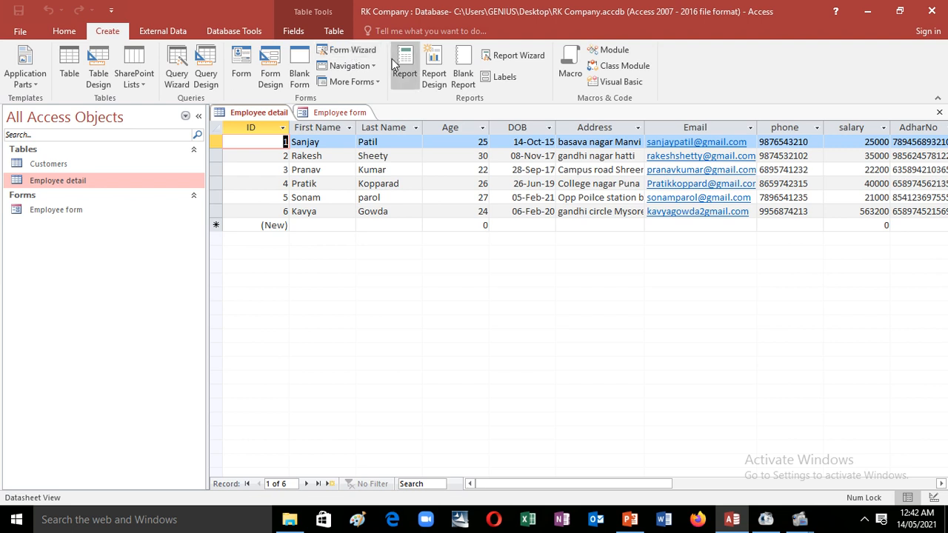
{"action": "left_click", "coordinate": [515, 56]}
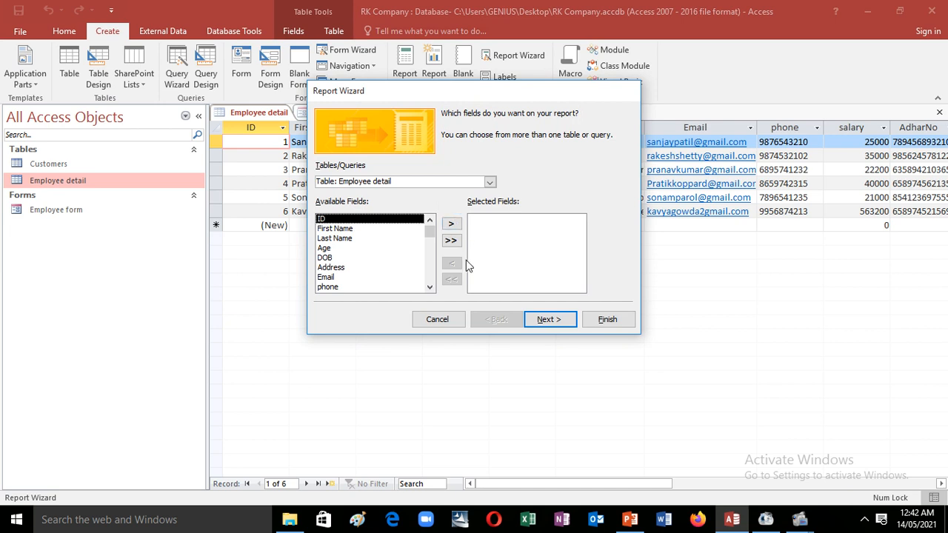
{"action": "left_click", "coordinate": [489, 180]}
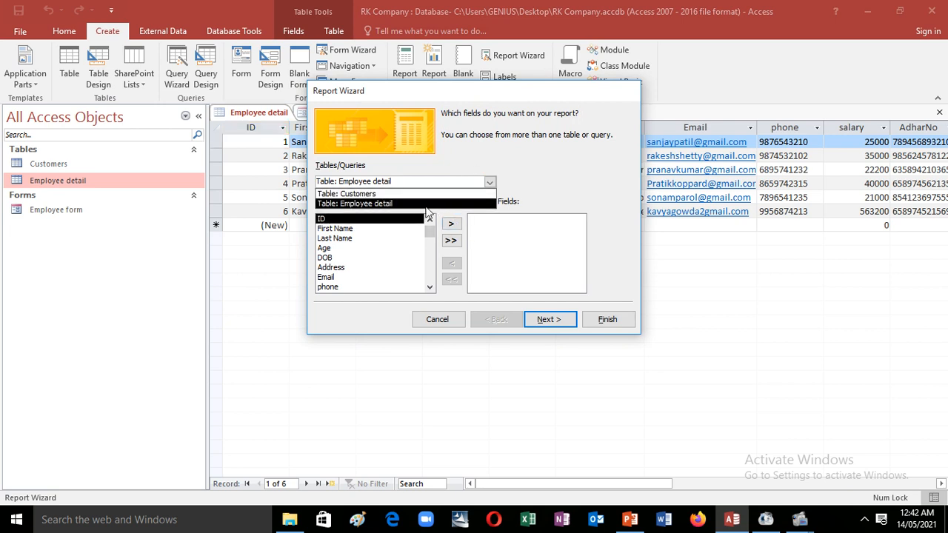
{"action": "left_click", "coordinate": [362, 204]}
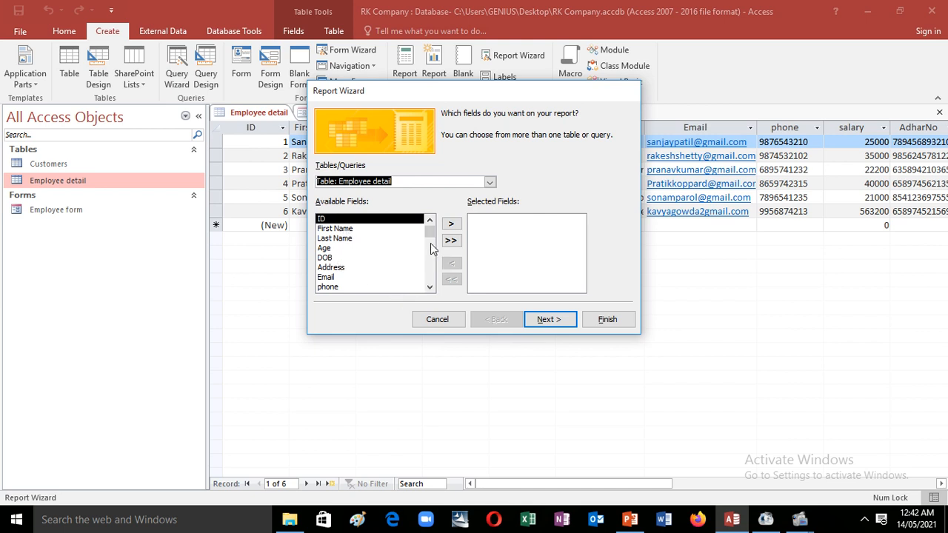
- Add the ID, First Name, Last Name and Address fields to the report and continue to grouping
{"action": "mouse_move", "coordinate": [429, 231]}
{"action": "left_mouse_down"}
{"action": "mouse_move", "coordinate": [427, 265]}
{"action": "mouse_move", "coordinate": [435, 228]}
{"action": "left_mouse_up"}
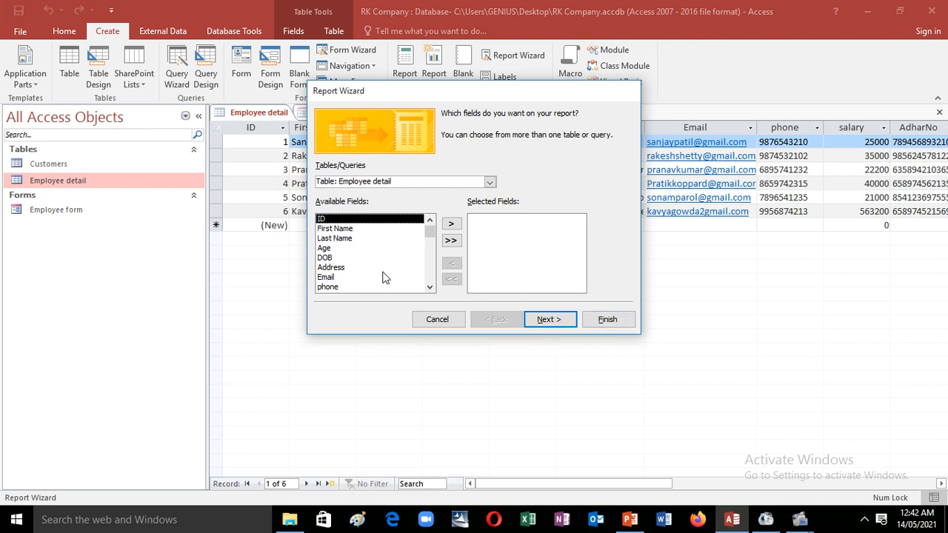
{"action": "left_click", "coordinate": [449, 225]}
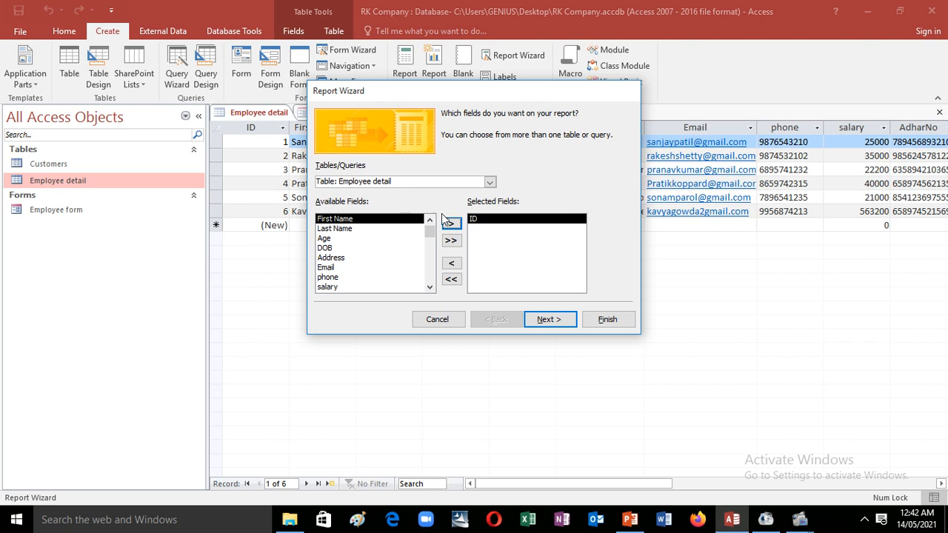
{"action": "left_click", "coordinate": [449, 222]}
{"action": "left_click", "coordinate": [449, 222]}
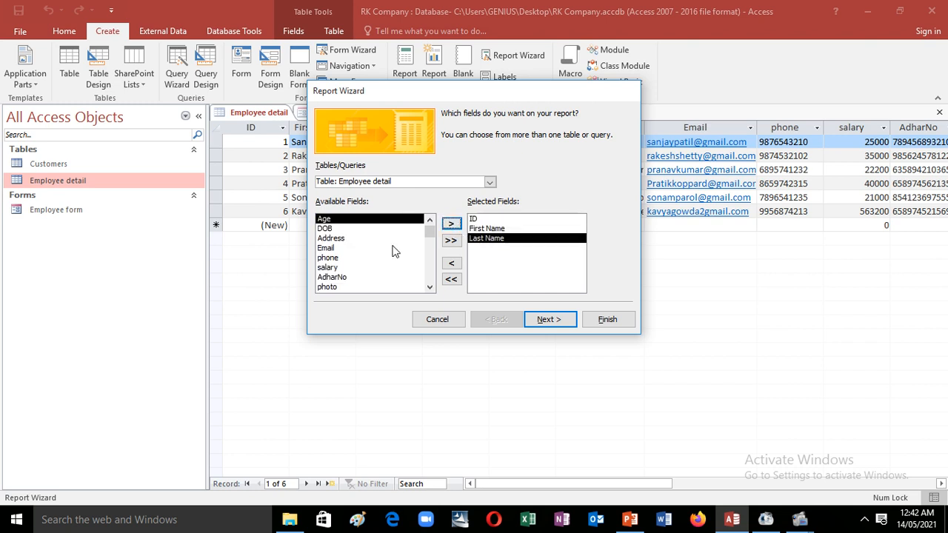
{"action": "left_click", "coordinate": [390, 239]}
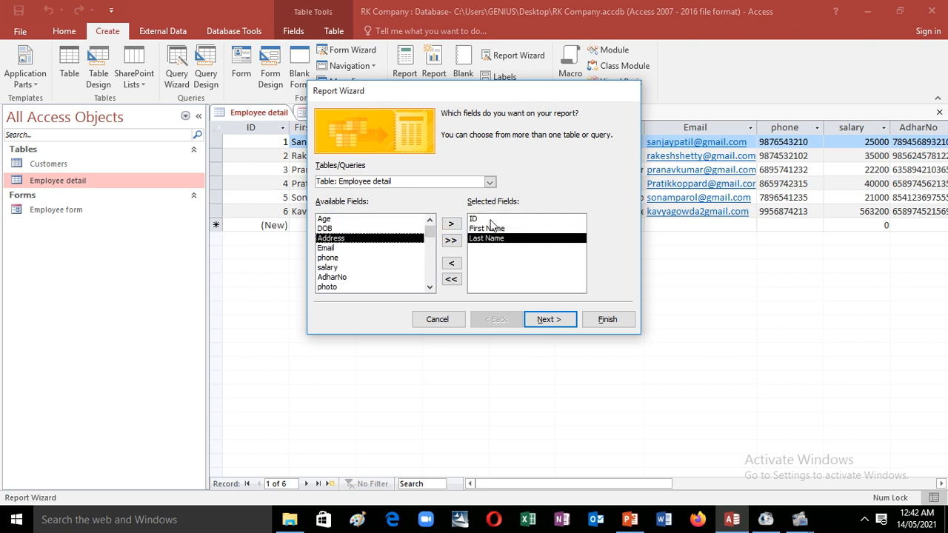
{"action": "left_click", "coordinate": [450, 223]}
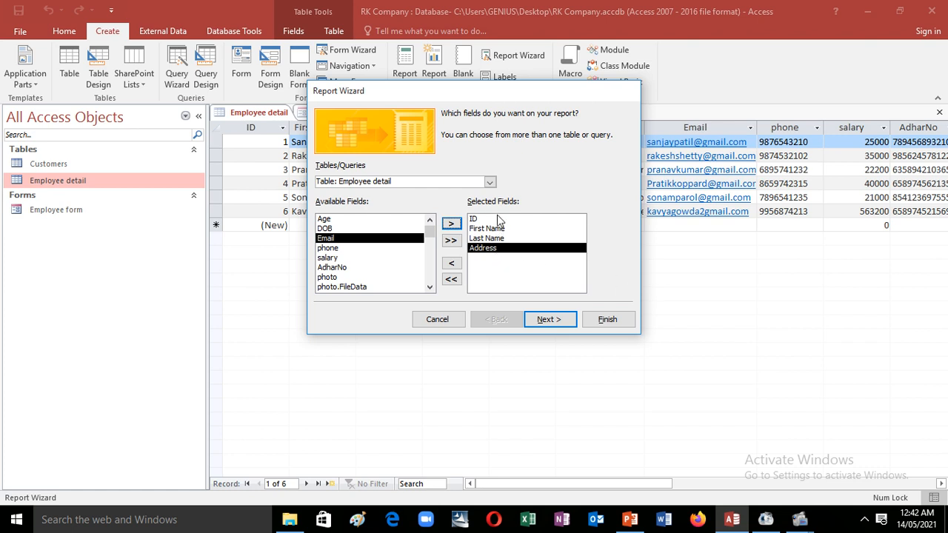
{"action": "left_click", "coordinate": [551, 322]}
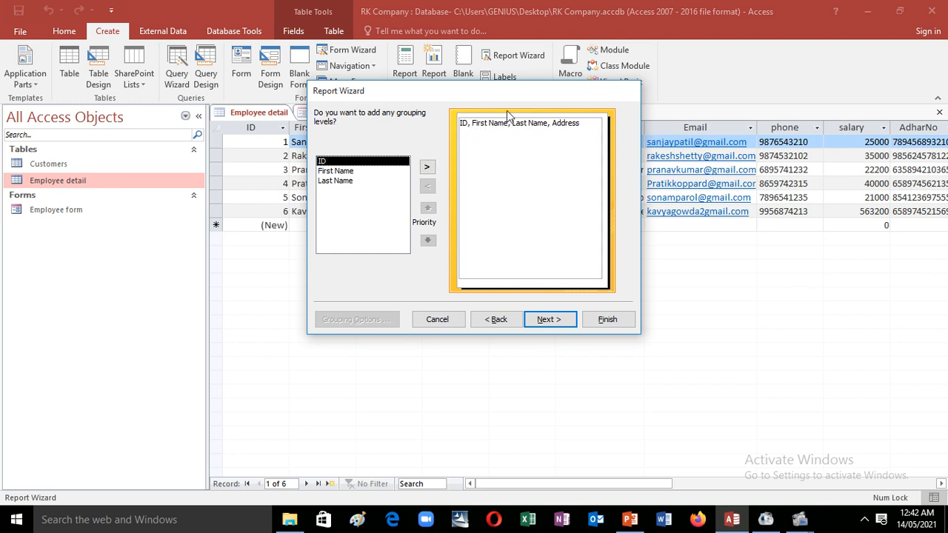
- Add no grouping levels or sort fields to the report and continue to the layout options
{"action": "left_click", "coordinate": [550, 320]}
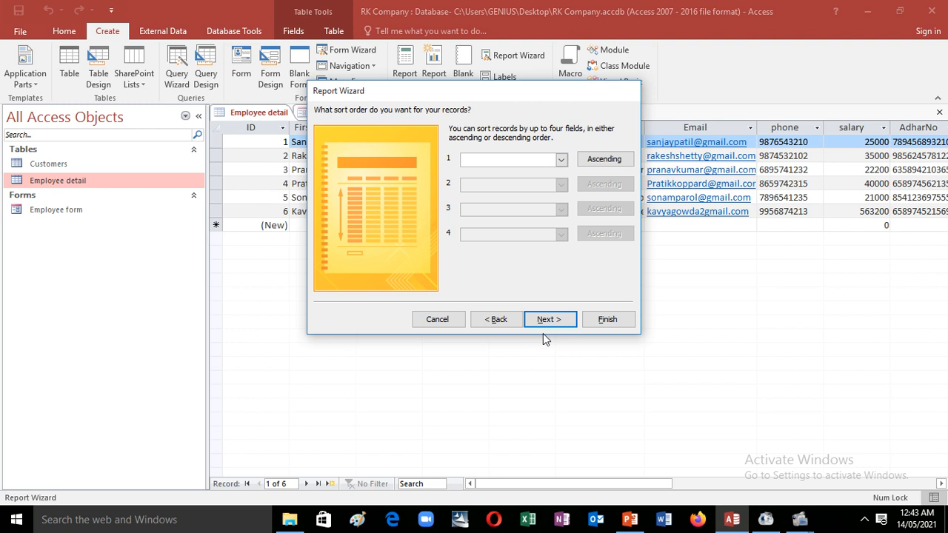
{"action": "left_click", "coordinate": [592, 161]}
{"action": "left_click", "coordinate": [558, 320]}
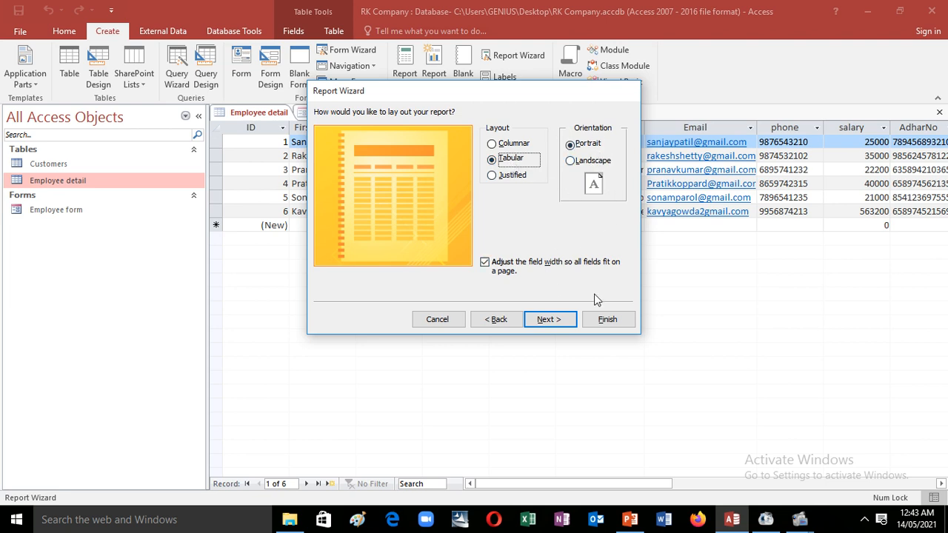
- Accept the Tabular layout in Portrait orientation, title the report "Employee report" and finish with a preview
{"action": "left_click", "coordinate": [548, 319]}
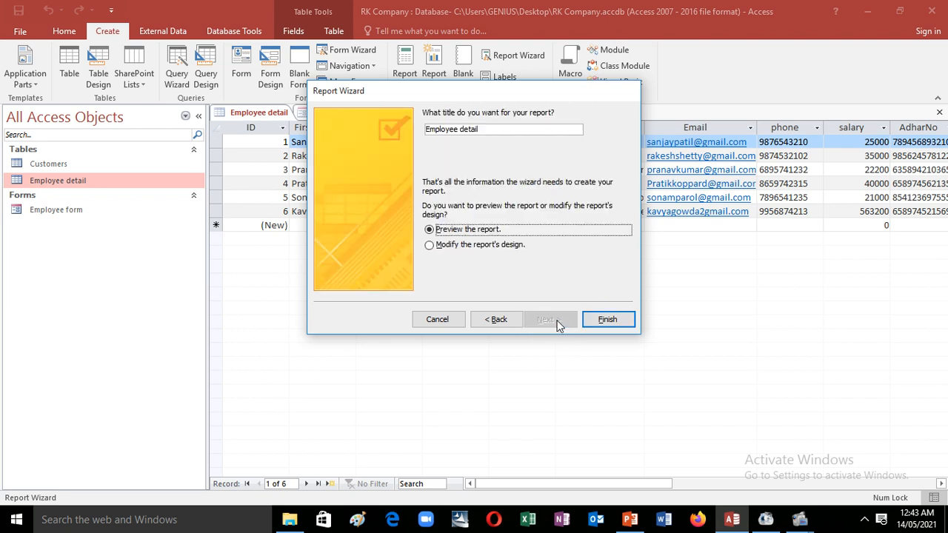
{"action": "left_click", "coordinate": [492, 129]}
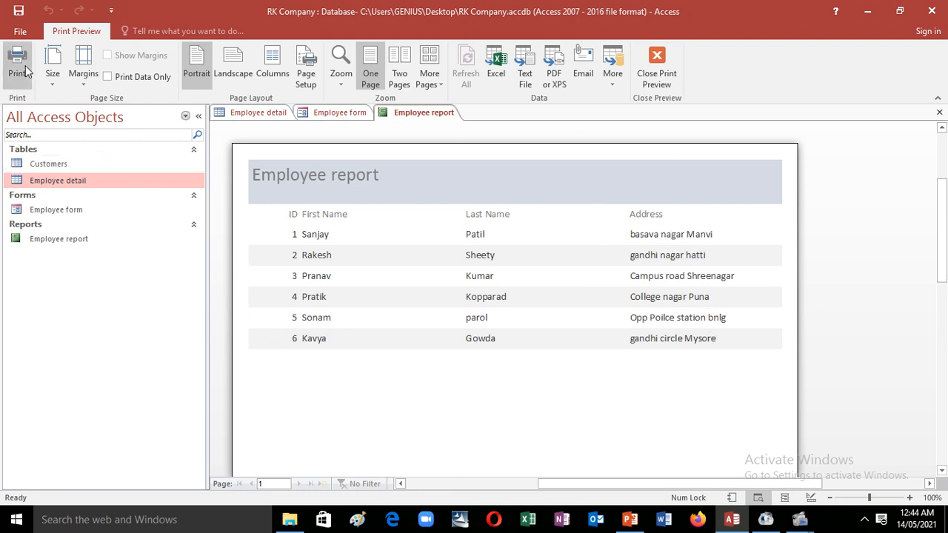
- Examine the Employee report's print preview, both as a whole page and enlarged, from its header to its page footer
{"action": "left_click", "coordinate": [451, 409]}
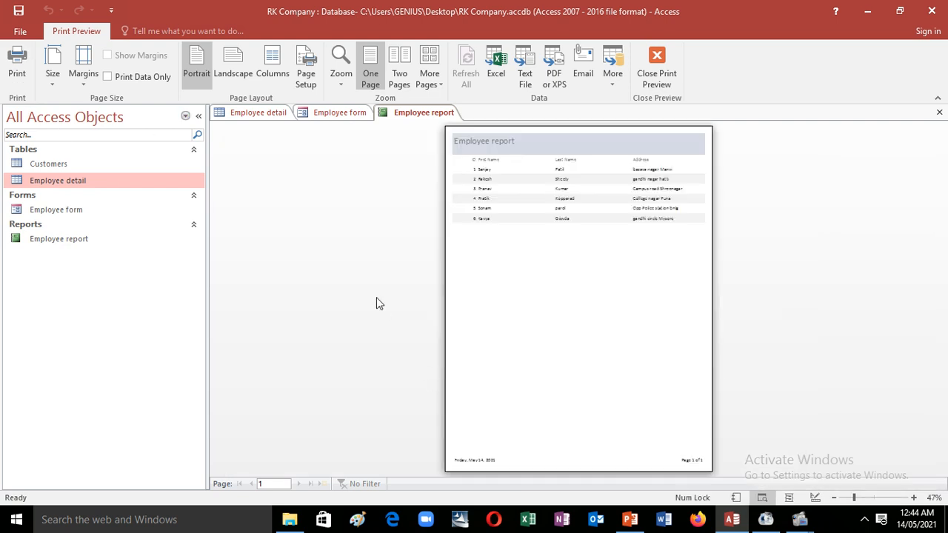
{"action": "left_click", "coordinate": [639, 333]}
{"action": "scroll", "coordinate": [555, 327], "scroll_direction": "down", "scroll_amount": 2}
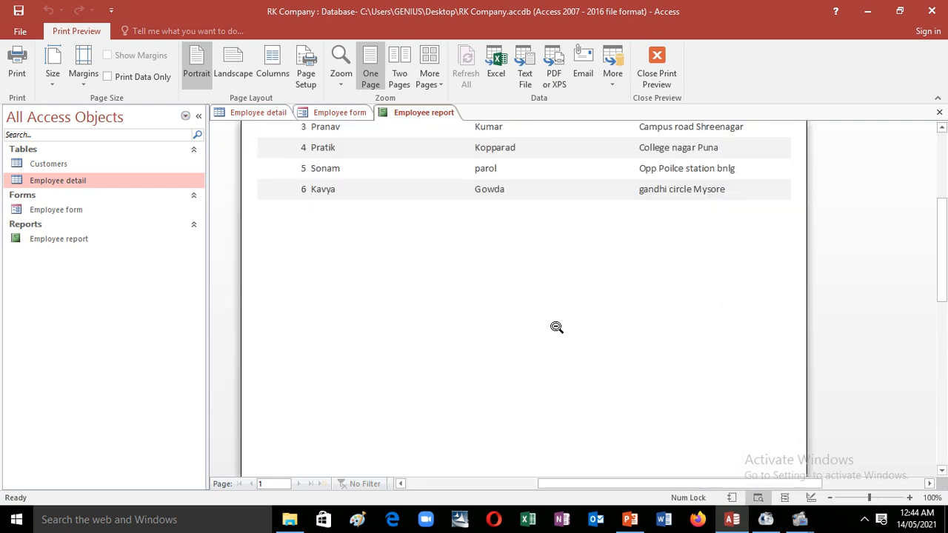
{"action": "scroll", "coordinate": [556, 327], "scroll_direction": "down", "scroll_amount": 5}
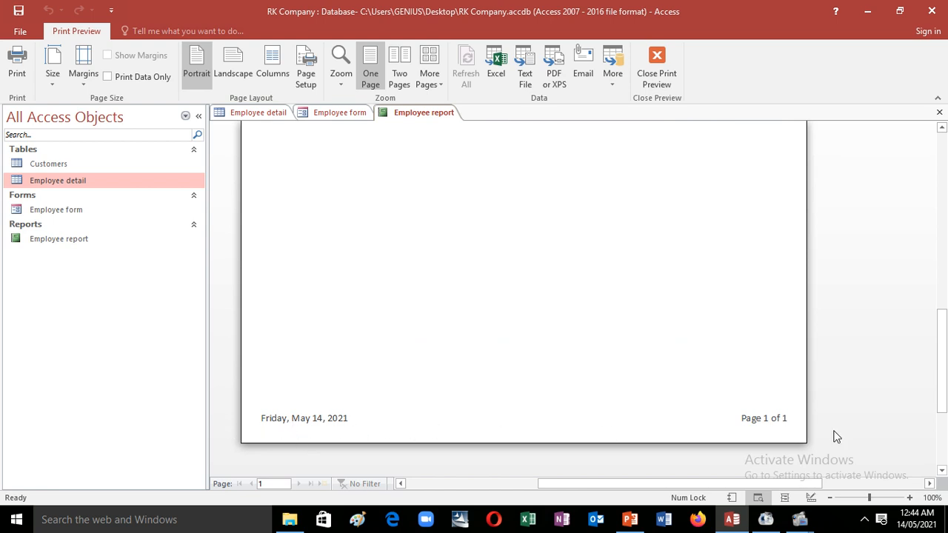
{"action": "scroll", "coordinate": [615, 356], "scroll_direction": "up", "scroll_amount": 3}
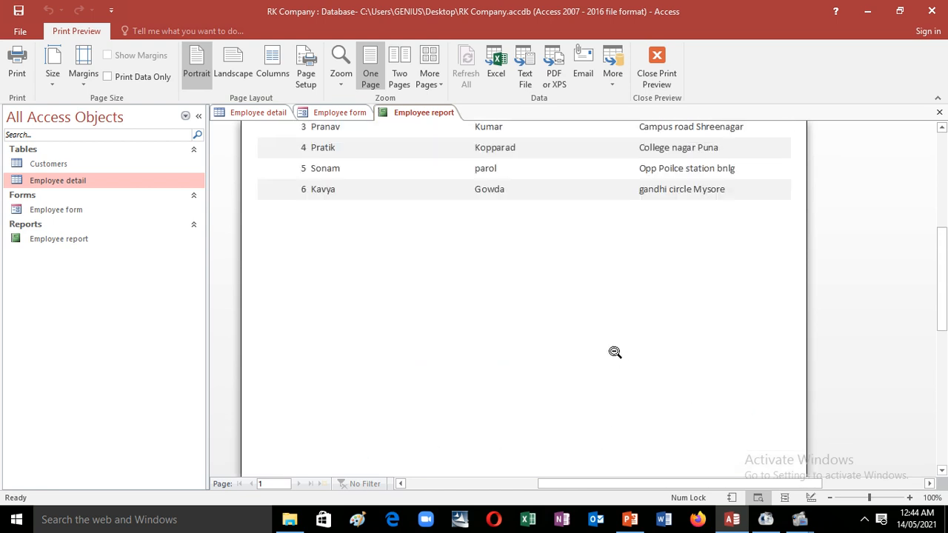
{"action": "scroll", "coordinate": [615, 352], "scroll_direction": "up", "scroll_amount": 2}
{"action": "scroll", "coordinate": [498, 397], "scroll_direction": "down", "scroll_amount": 3}
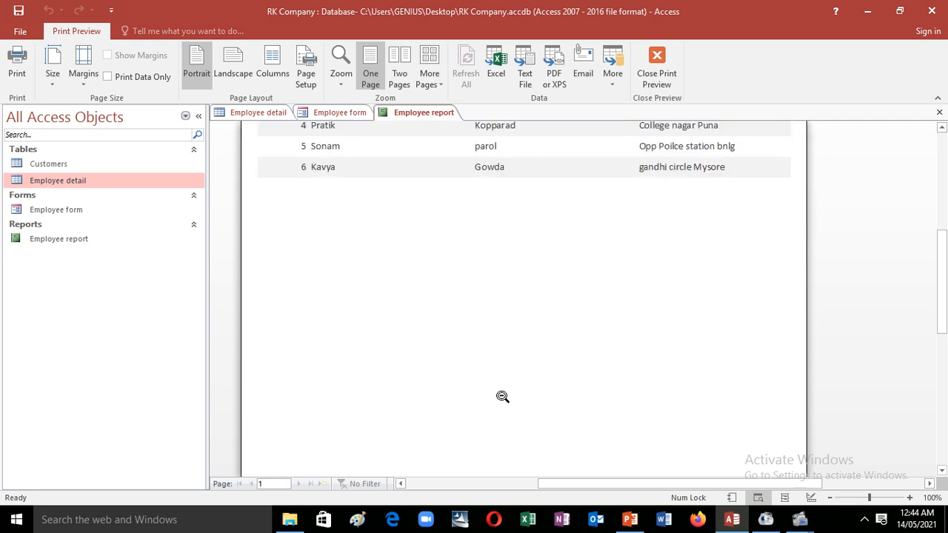
{"action": "scroll", "coordinate": [502, 396], "scroll_direction": "down", "scroll_amount": 2}
{"action": "scroll", "coordinate": [502, 396], "scroll_direction": "up", "scroll_amount": 6}
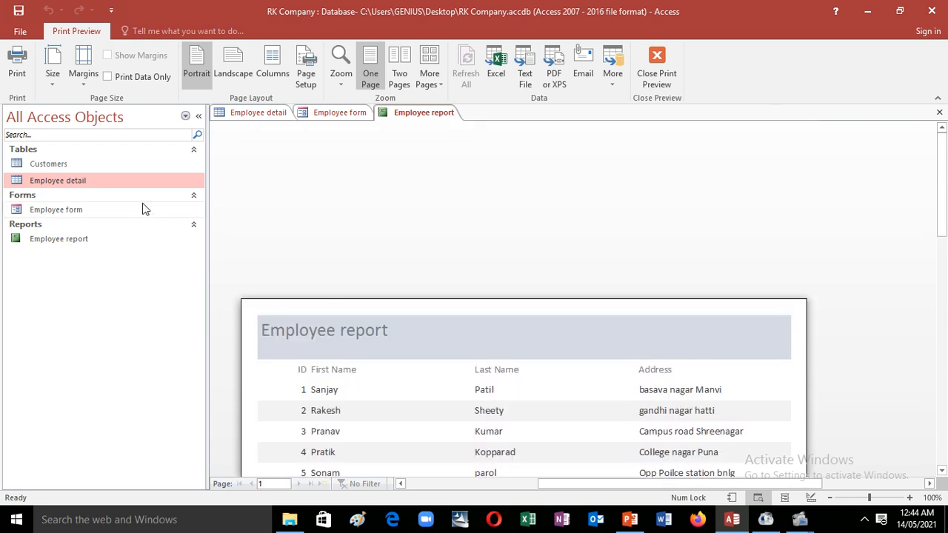
{"action": "scroll", "coordinate": [444, 306], "scroll_direction": "down", "scroll_amount": 3}
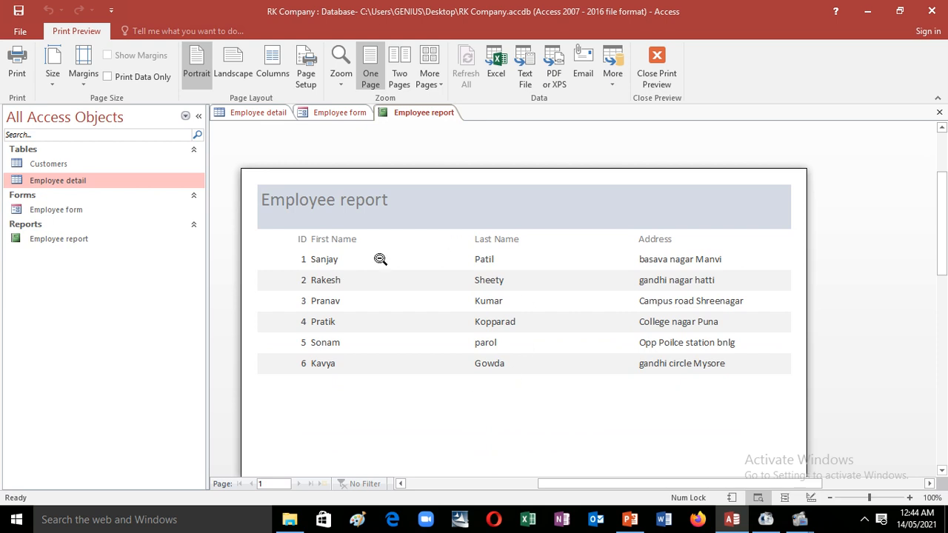
{"action": "left_click", "coordinate": [636, 392]}
{"action": "left_click", "coordinate": [556, 340]}
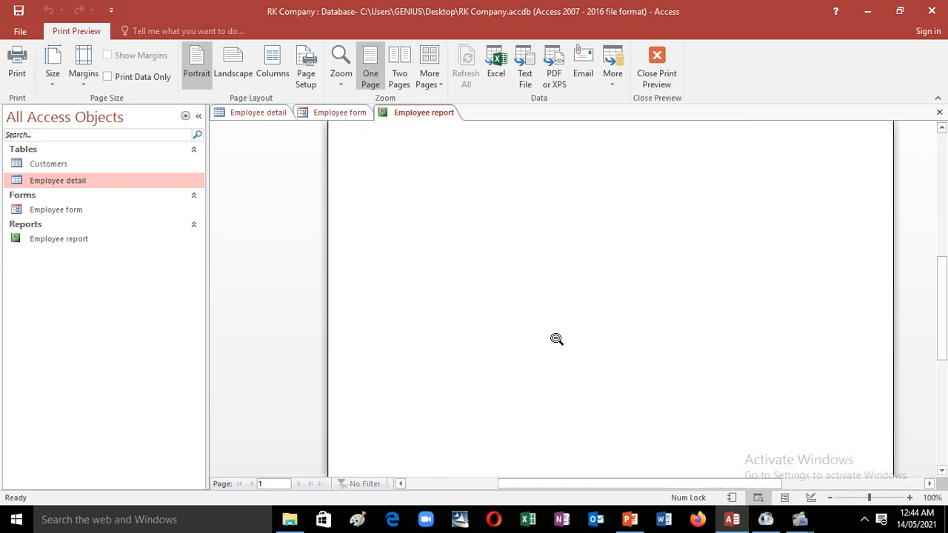
{"action": "scroll", "coordinate": [641, 297], "scroll_direction": "up", "scroll_amount": 3}
{"action": "left_click", "coordinate": [627, 374]}
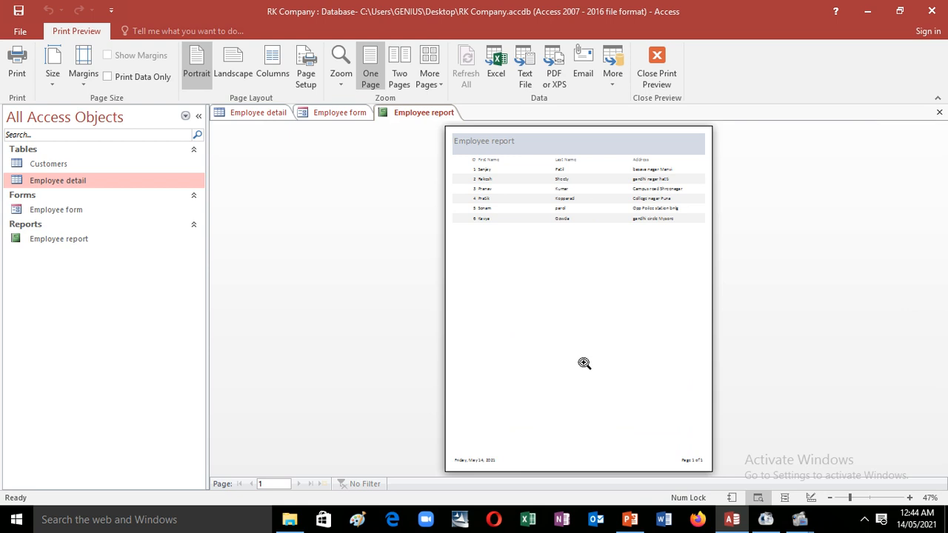
{"action": "left_click", "coordinate": [584, 362]}
{"action": "scroll", "coordinate": [600, 335], "scroll_direction": "up", "scroll_amount": 5}
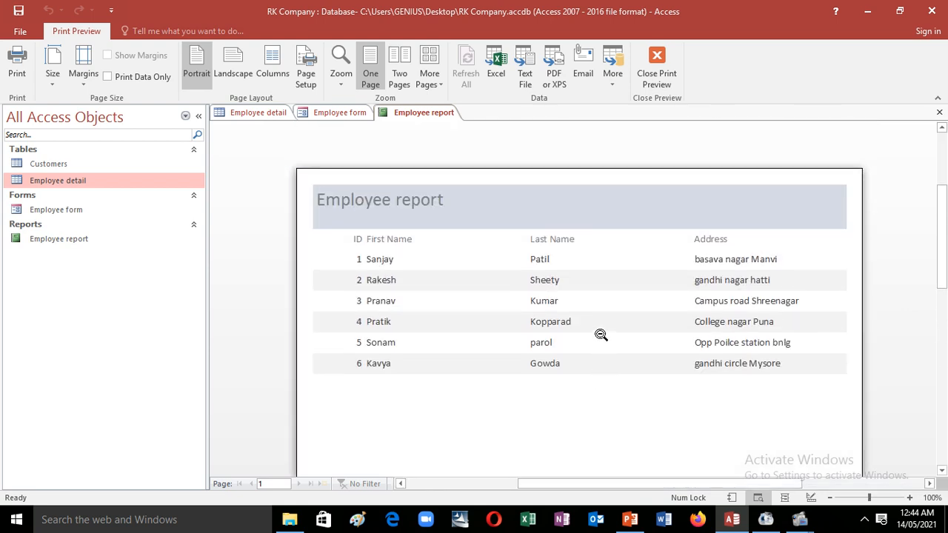
{"action": "scroll", "coordinate": [600, 335], "scroll_direction": "up", "scroll_amount": 1}
- Close the print preview and switch the Employee report from Report View to Design View
{"action": "left_click", "coordinate": [662, 77]}
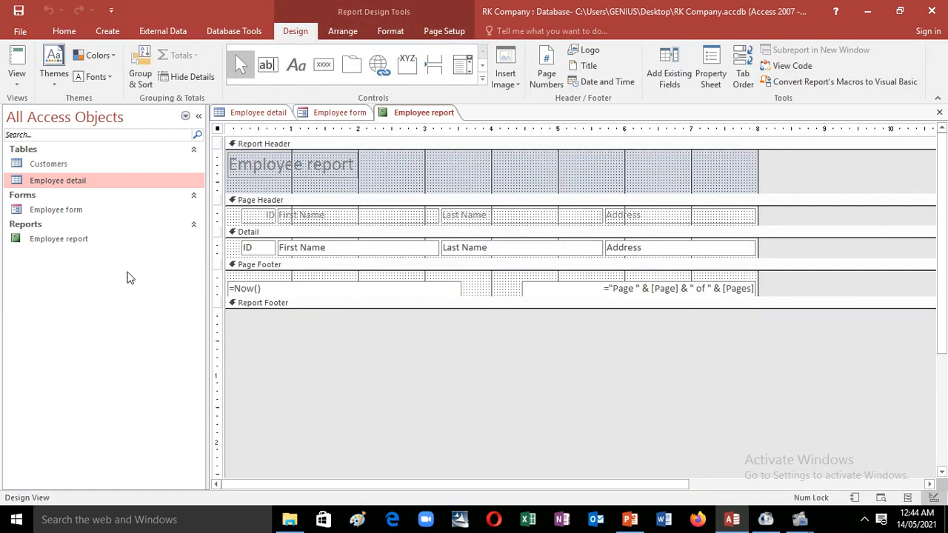
{"action": "double_click", "coordinate": [134, 240]}
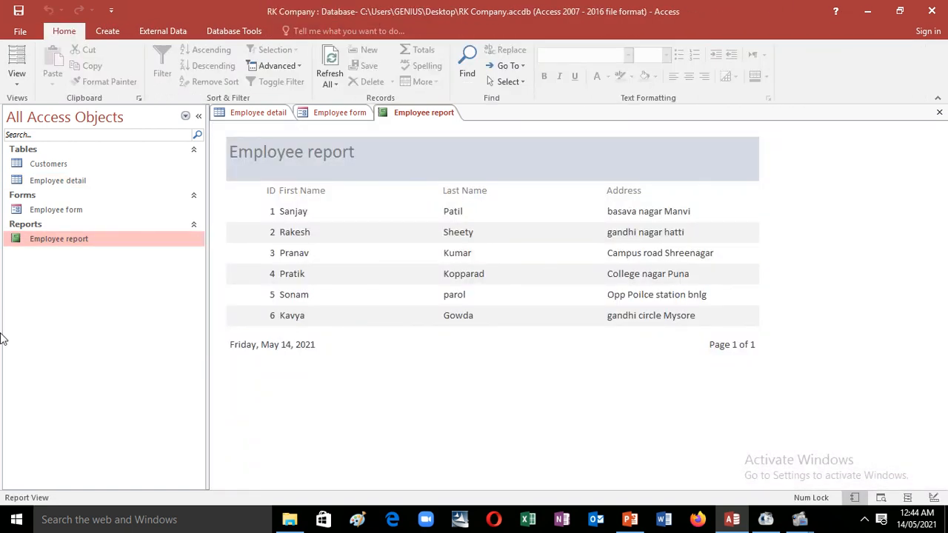
{"action": "left_click", "coordinate": [16, 77]}
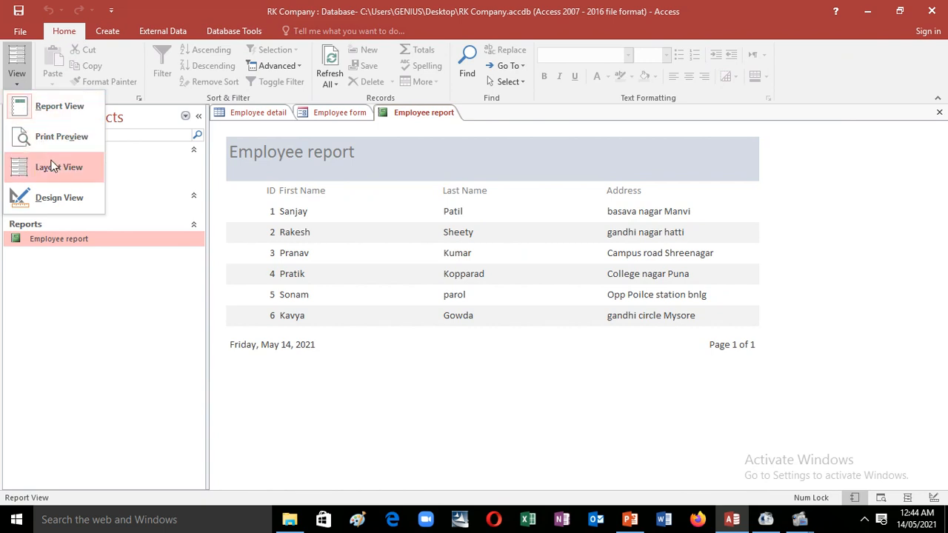
{"action": "left_click", "coordinate": [76, 195]}
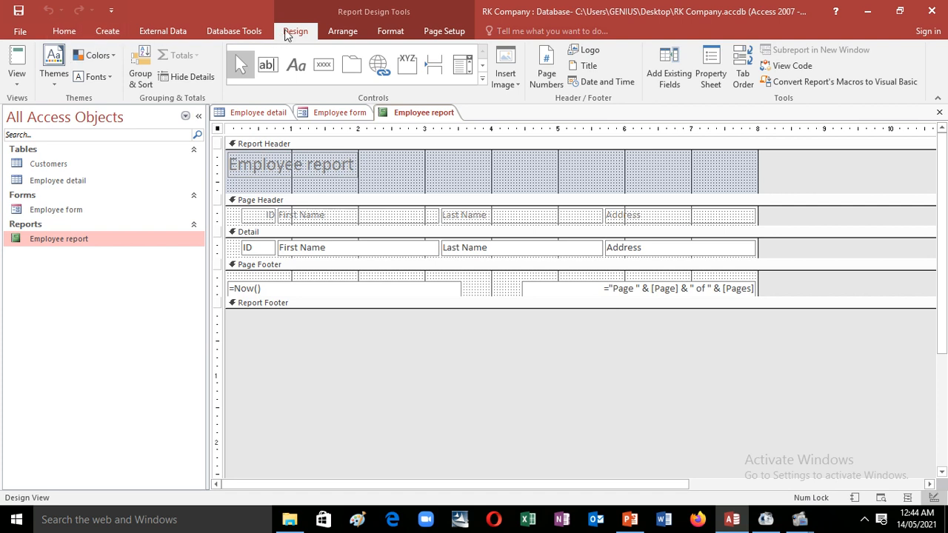
{"action": "left_click", "coordinate": [378, 36]}
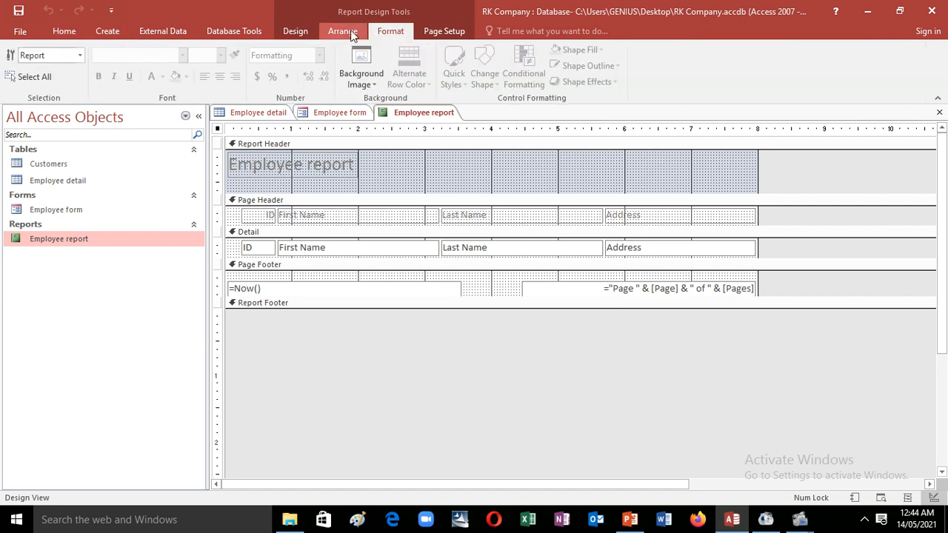
{"action": "left_click", "coordinate": [351, 36]}
{"action": "left_click", "coordinate": [311, 34]}
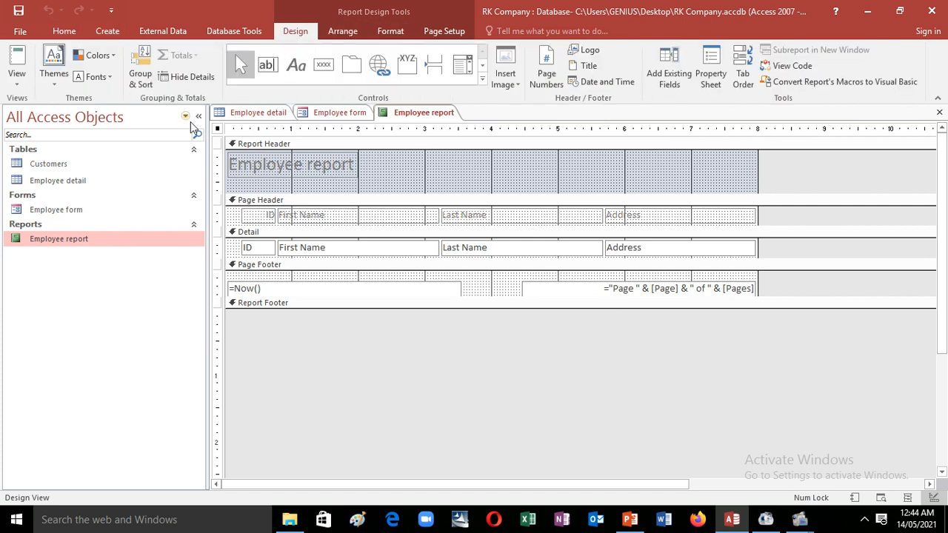
- Move the "Employee report" title to the middle of the Report Header section
{"action": "left_click", "coordinate": [311, 168]}
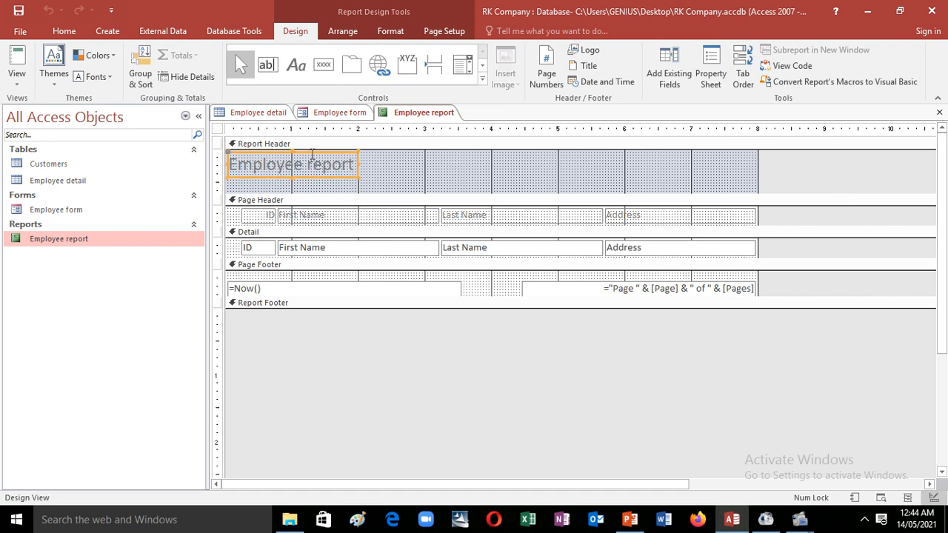
{"action": "left_click_drag", "start_coordinate": [305, 152], "coordinate": [485, 157]}
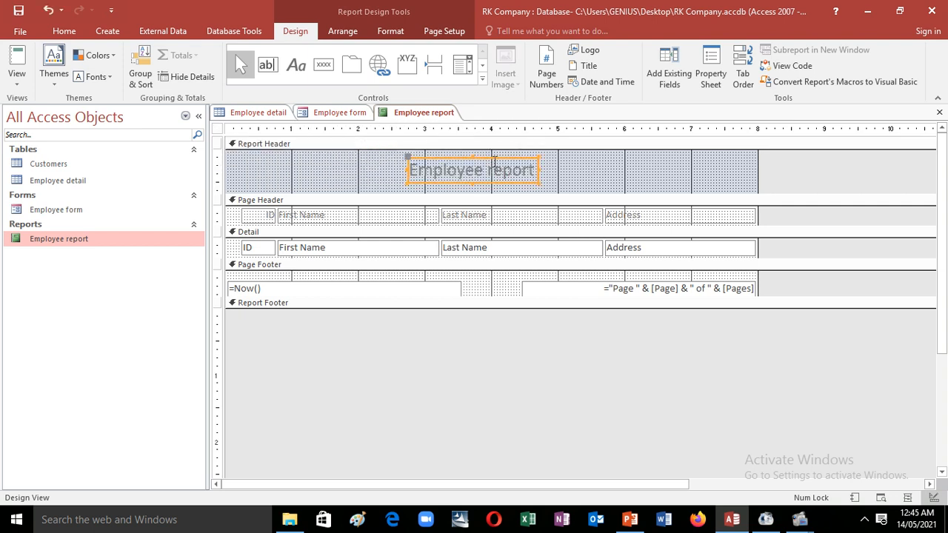
{"action": "left_click_drag", "start_coordinate": [495, 160], "coordinate": [510, 157]}
{"action": "left_click", "coordinate": [604, 187]}
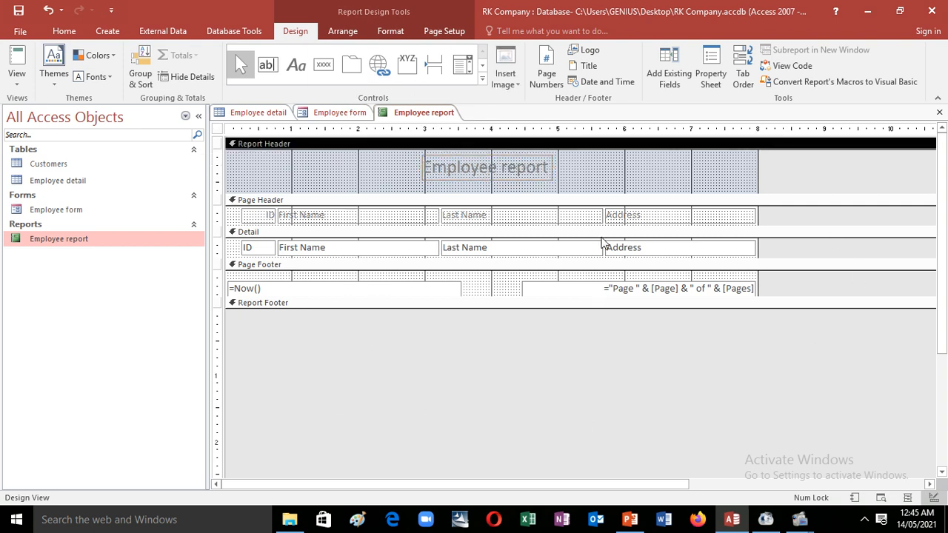
- Add a label about 1.7 inches wide reading "RK Company" in the Report Header, to the left of the title
{"action": "left_click", "coordinate": [296, 66]}
{"action": "mouse_move", "coordinate": [245, 161]}
{"action": "left_mouse_down"}
{"action": "mouse_move", "coordinate": [286, 185]}
{"action": "mouse_move", "coordinate": [356, 185]}
{"action": "left_mouse_up"}
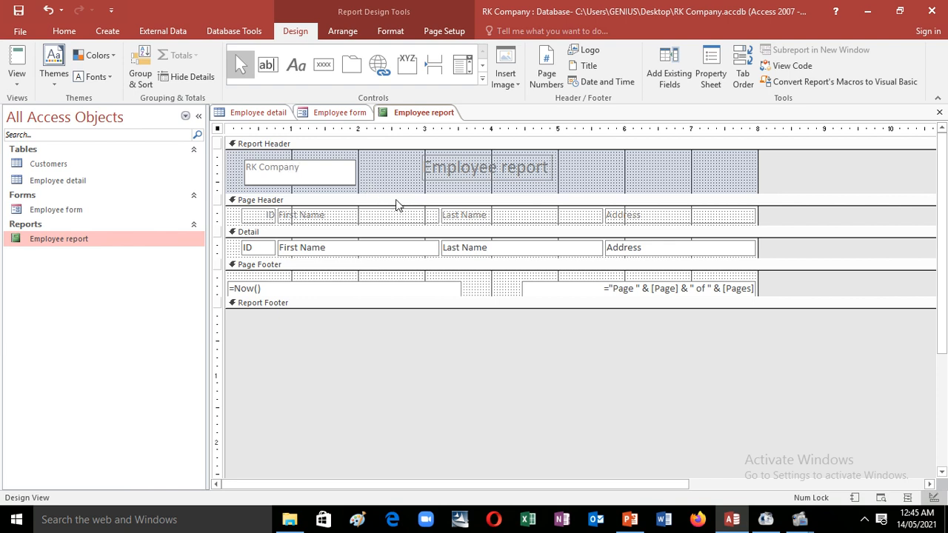
{"action": "left_click", "coordinate": [362, 185]}
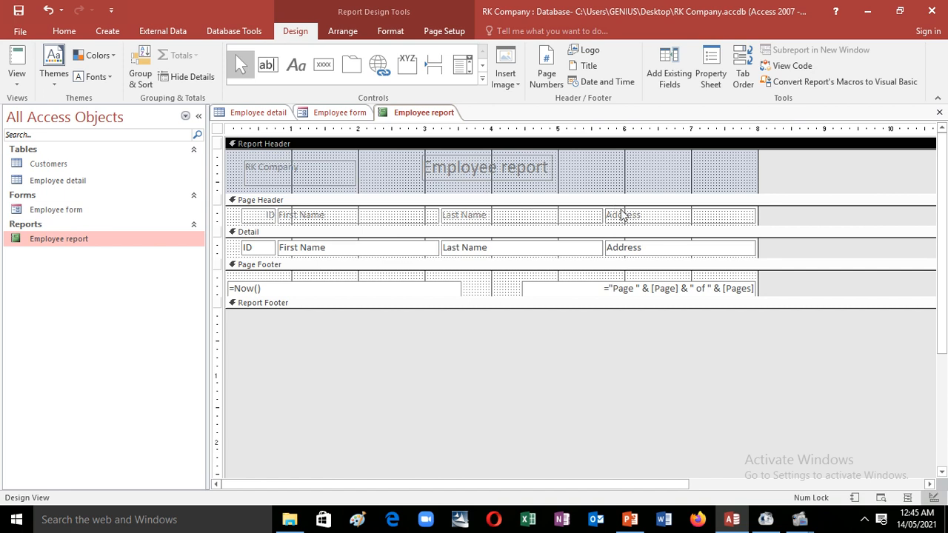
{"action": "left_click", "coordinate": [516, 370]}
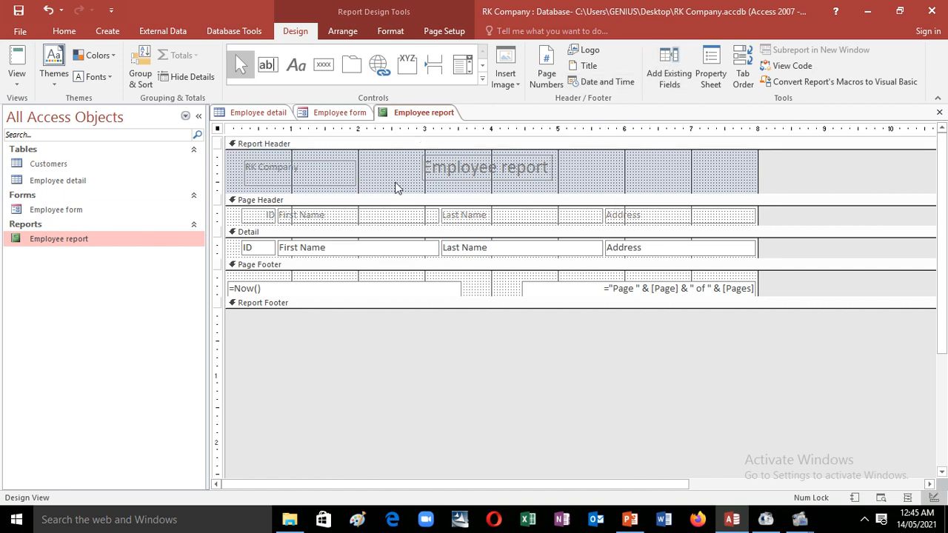
- Insert the "iti" picture from the Desktop as the report logo, enlarged to about 0.5 × 0.41 inches near the Report Header's right end
{"action": "left_click", "coordinate": [585, 49]}
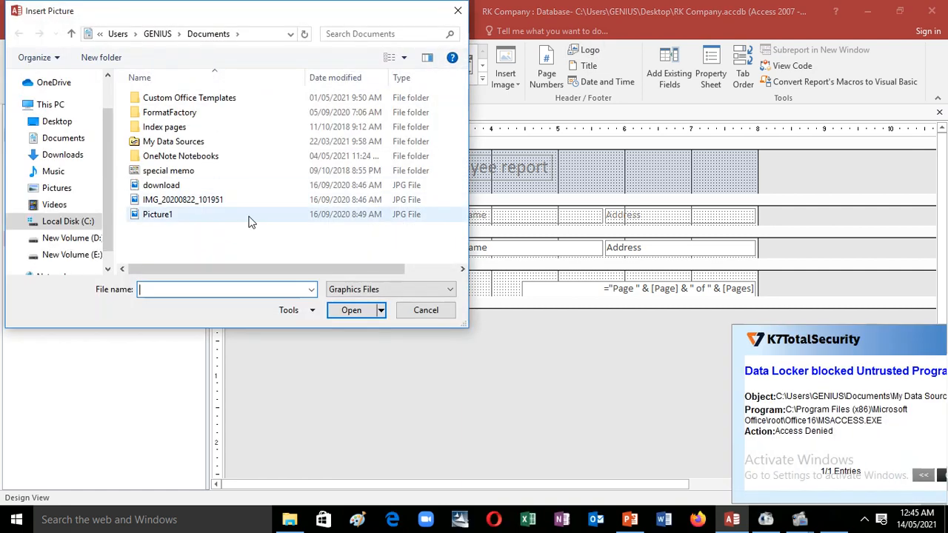
{"action": "left_click", "coordinate": [930, 335]}
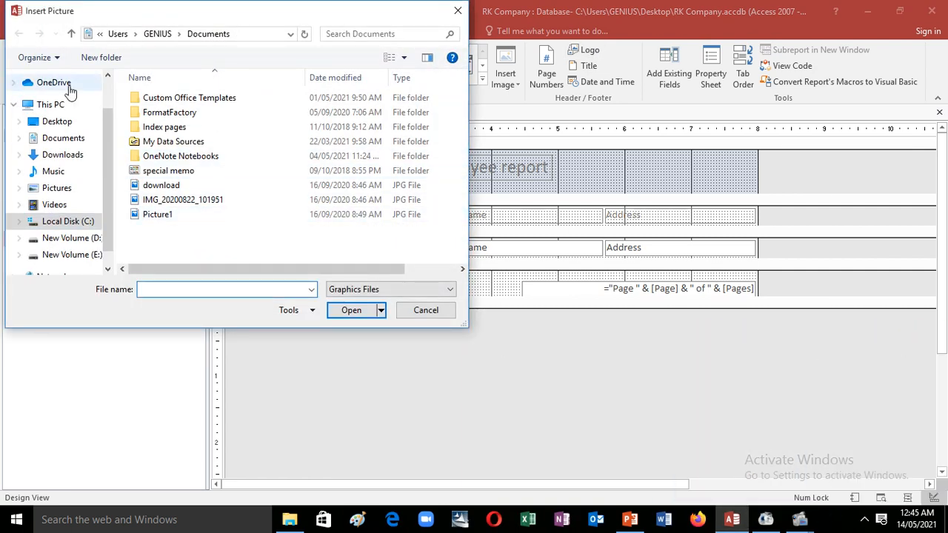
{"action": "left_click", "coordinate": [70, 121]}
{"action": "left_click", "coordinate": [440, 142]}
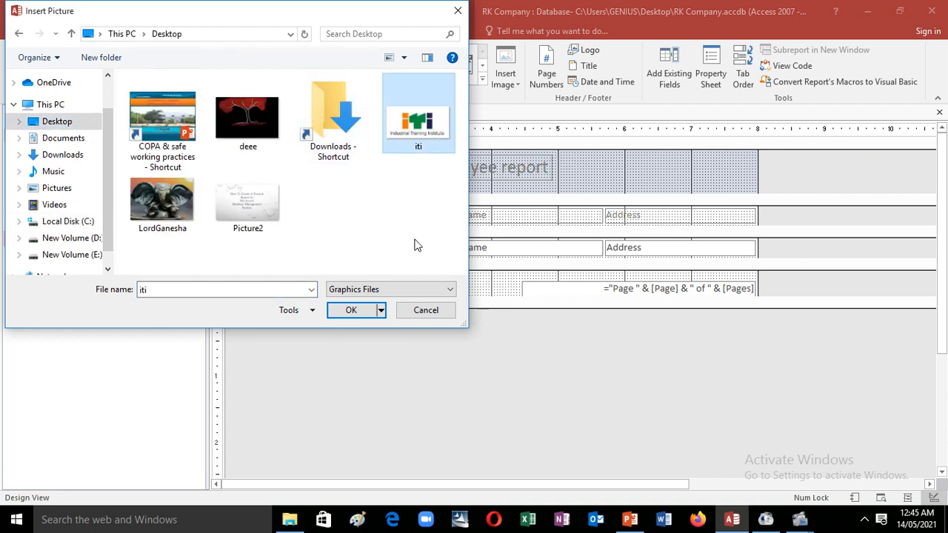
{"action": "left_click", "coordinate": [353, 311]}
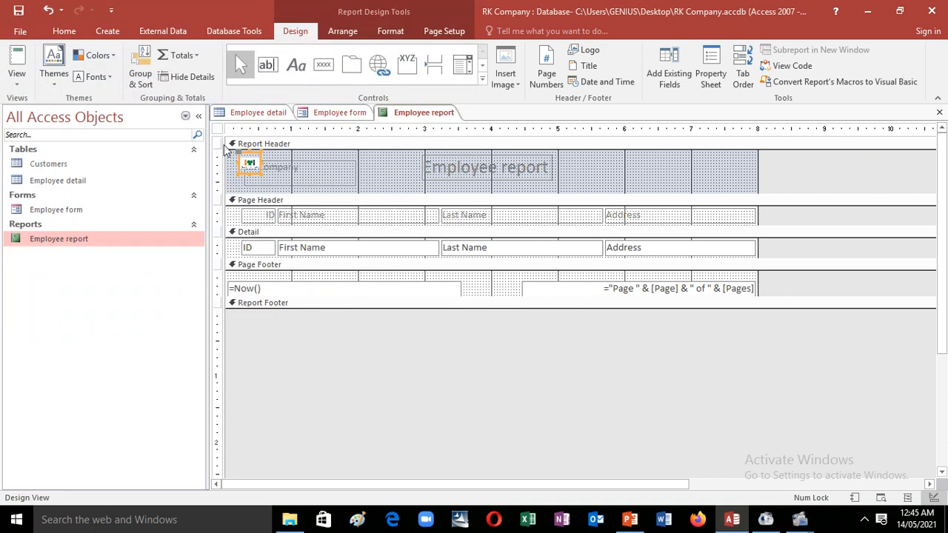
{"action": "left_click_drag", "start_coordinate": [240, 158], "coordinate": [705, 188]}
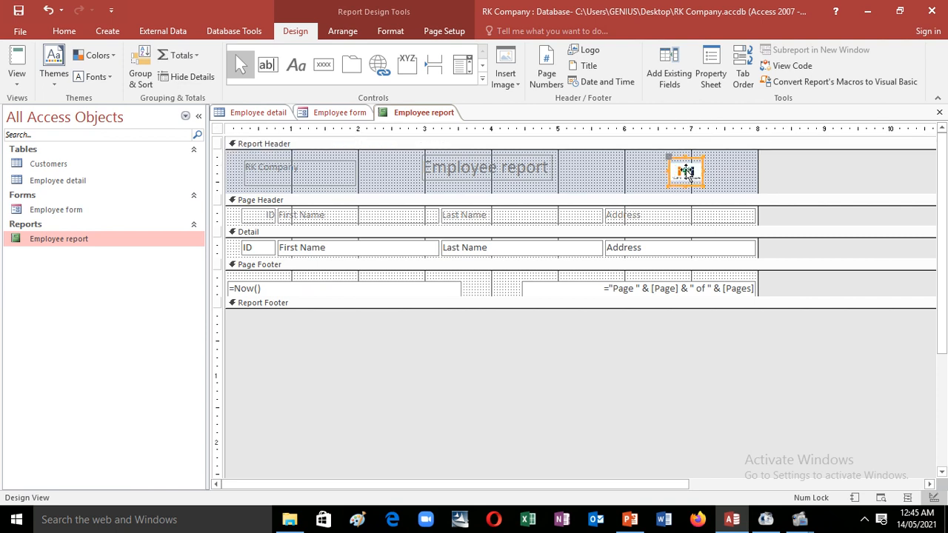
{"action": "double_click", "coordinate": [686, 172]}
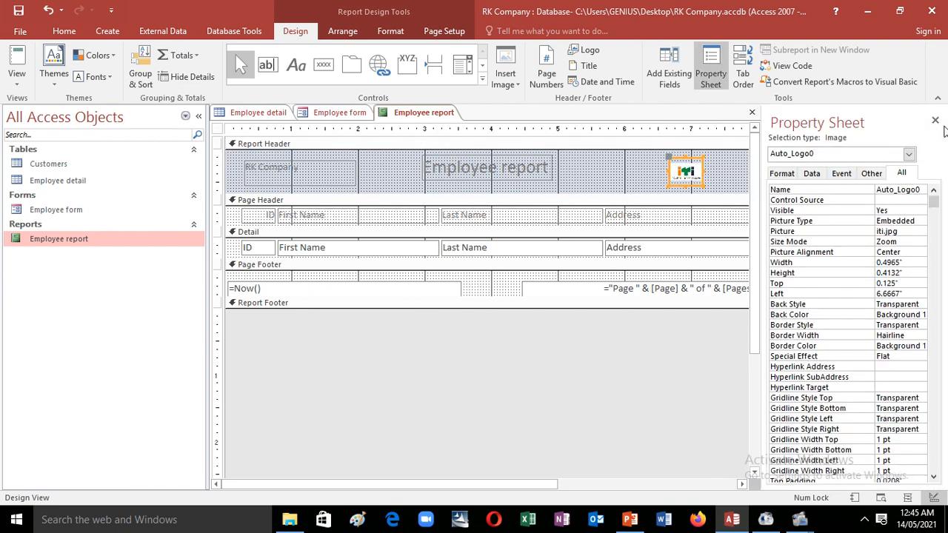
{"action": "left_click", "coordinate": [934, 120]}
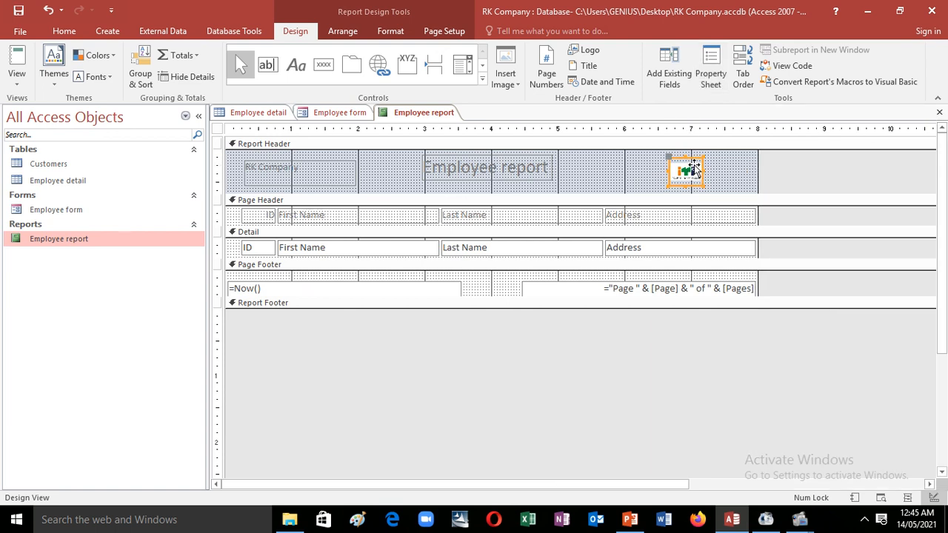
{"action": "double_click", "coordinate": [684, 168]}
{"action": "left_click", "coordinate": [711, 390]}
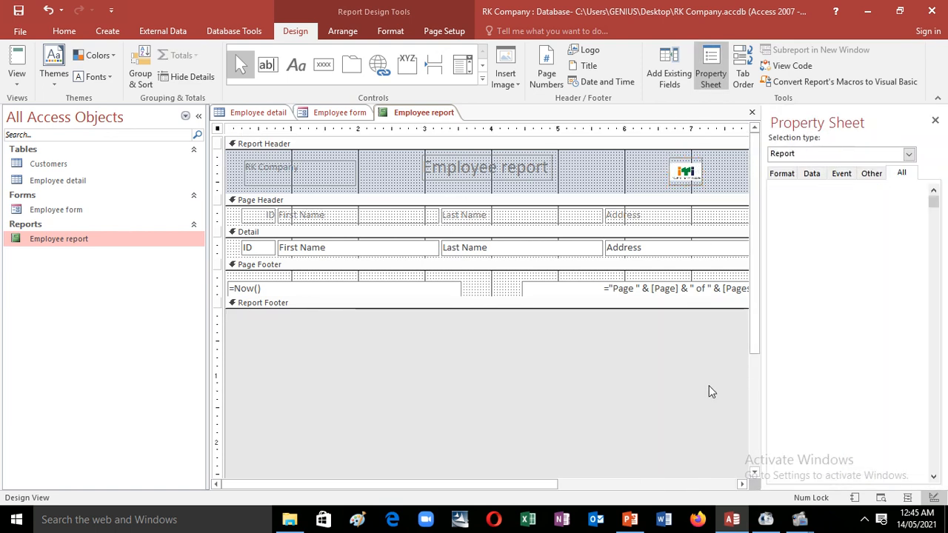
{"action": "left_click", "coordinate": [935, 120]}
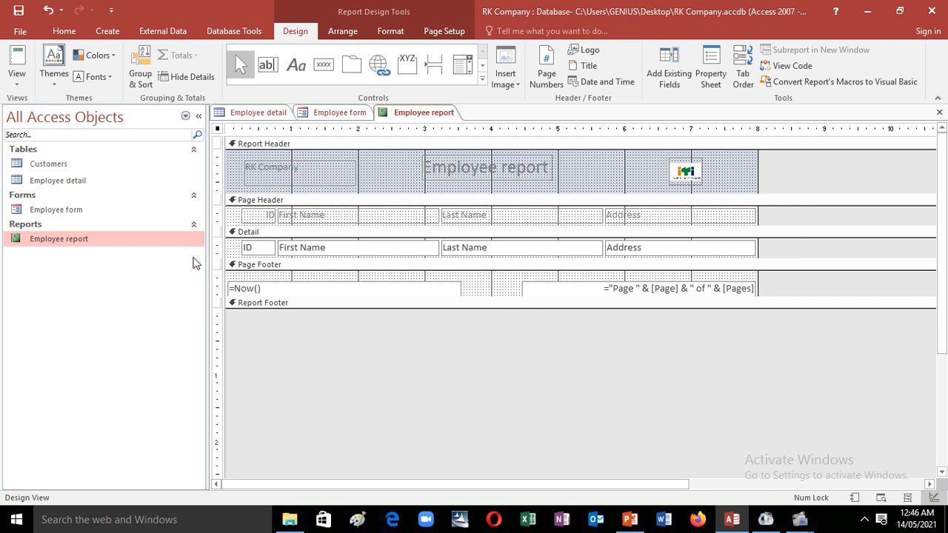
- Center the text of the "RK Company" label and the "Employee report" title in the Report Header
{"action": "left_click", "coordinate": [296, 172]}
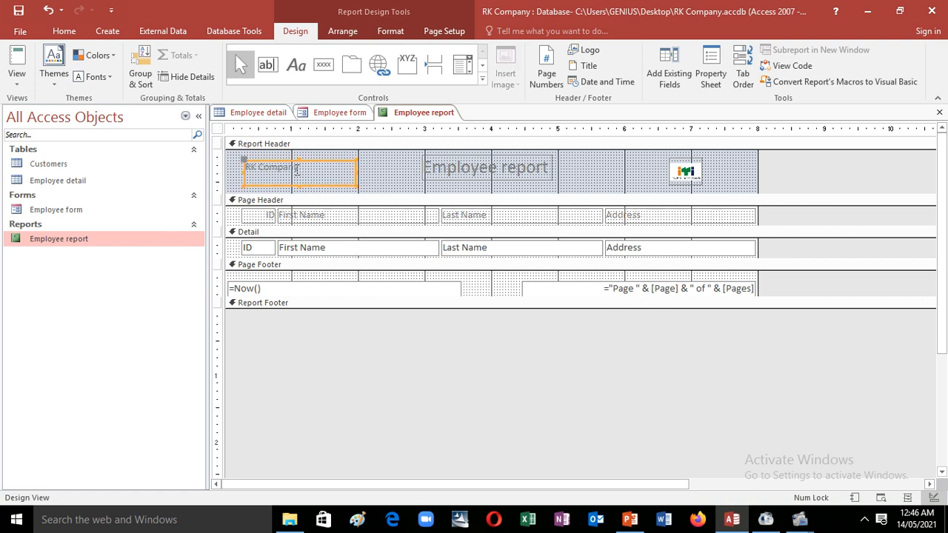
{"action": "left_click", "coordinate": [66, 32]}
{"action": "left_click", "coordinate": [687, 77]}
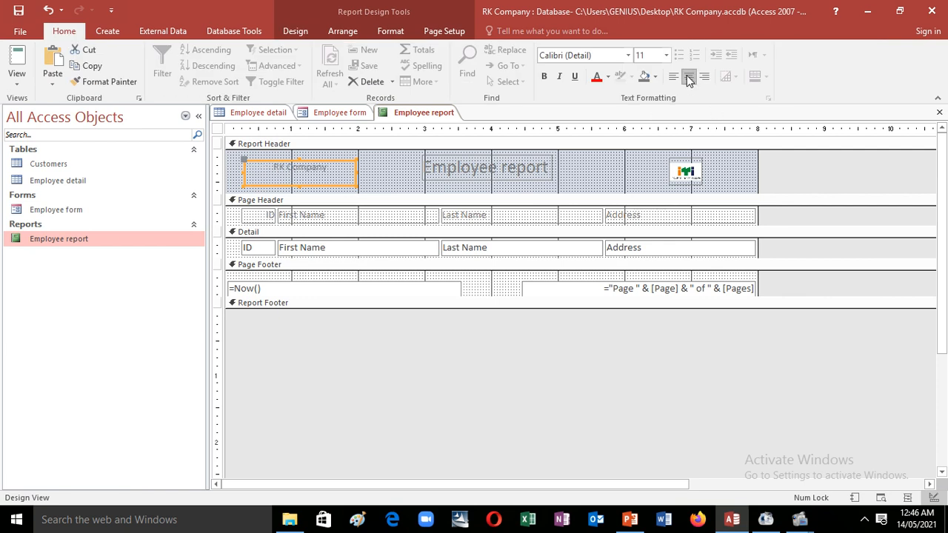
{"action": "left_click", "coordinate": [490, 168]}
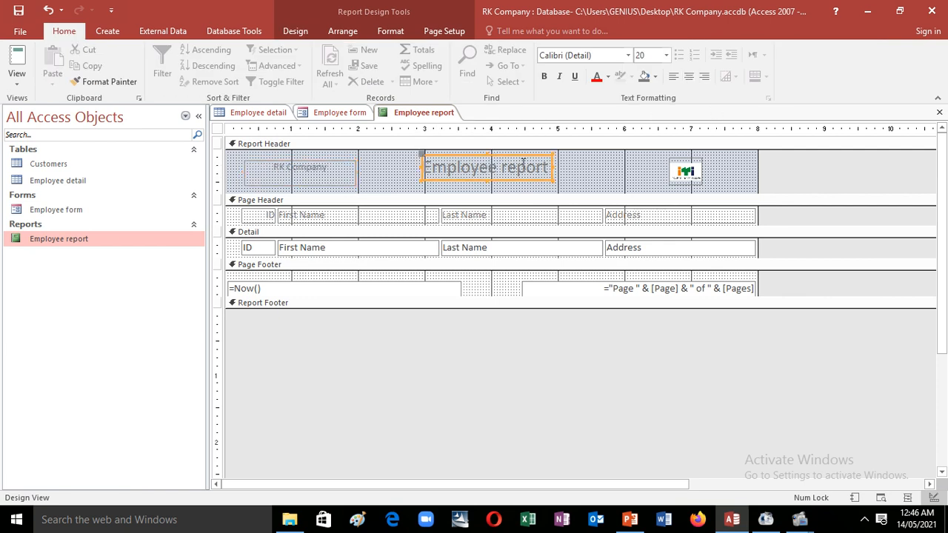
{"action": "left_click", "coordinate": [688, 77]}
- Center the text of the ID, First Name, Last Name and Address column headings in the Page Header
{"action": "left_click", "coordinate": [303, 219]}
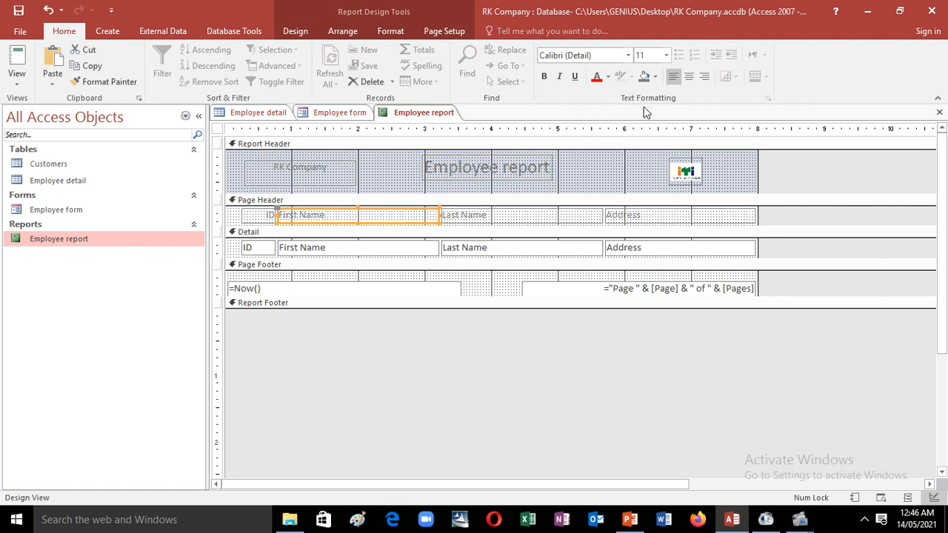
{"action": "left_click", "coordinate": [688, 77]}
{"action": "left_click", "coordinate": [271, 219]}
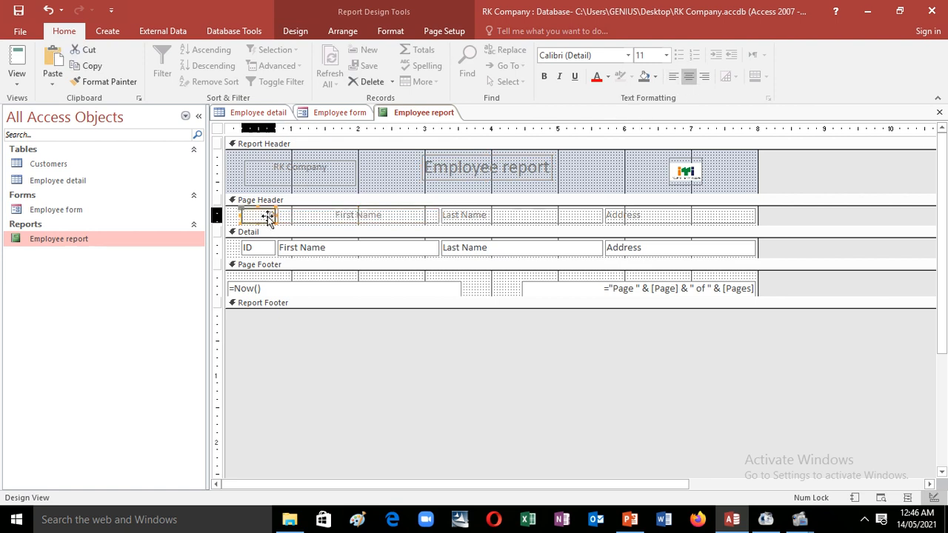
{"action": "left_click", "coordinate": [688, 81]}
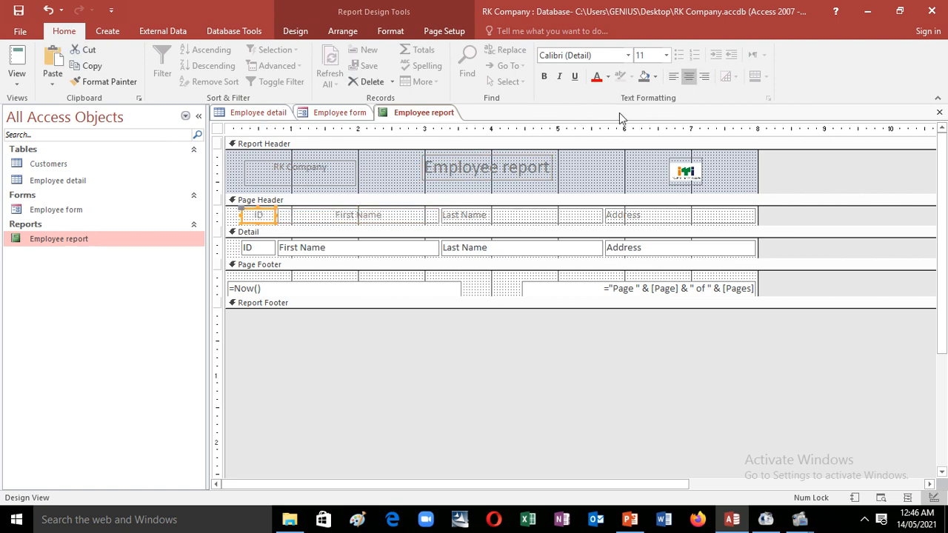
{"action": "left_click", "coordinate": [469, 213]}
{"action": "left_click", "coordinate": [688, 77]}
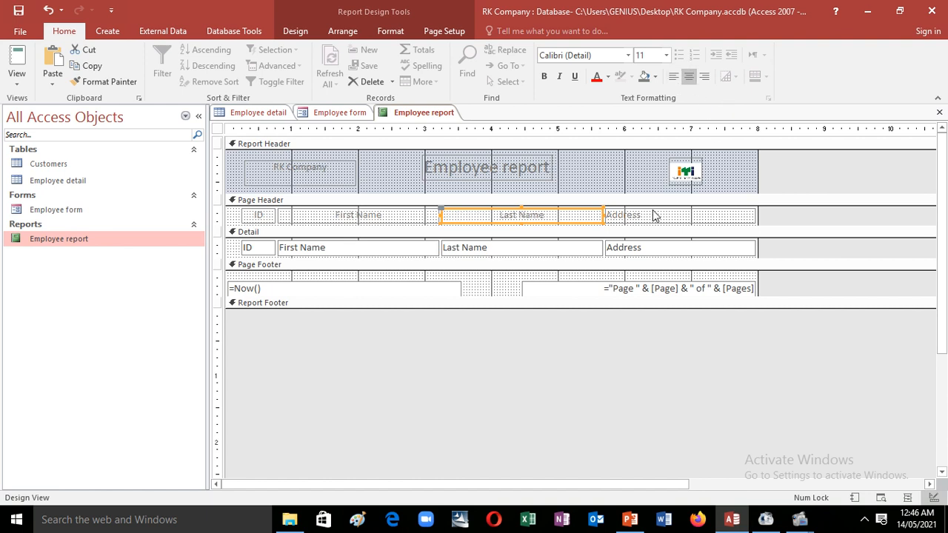
{"action": "left_click", "coordinate": [654, 216]}
{"action": "left_click", "coordinate": [688, 77]}
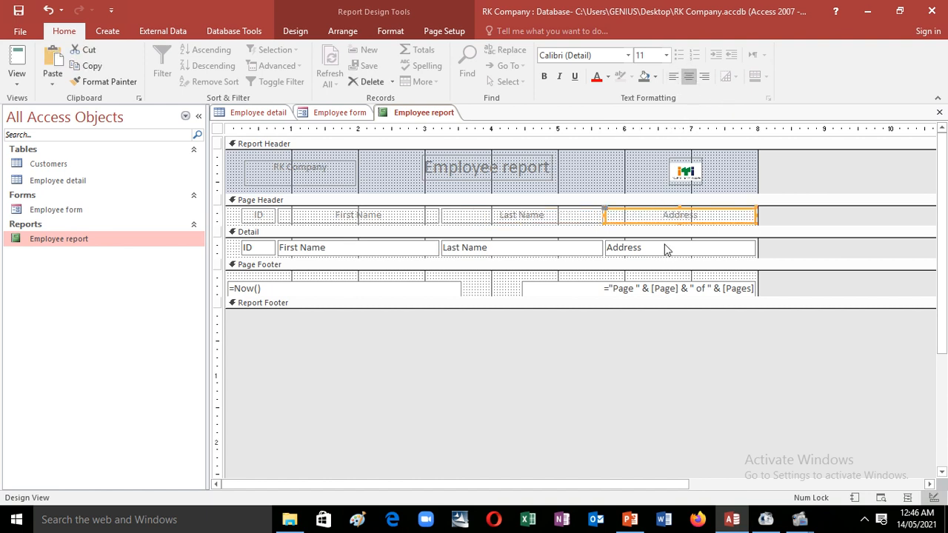
- Center the text of the ID, First Name, Last Name and Address fields in the Detail section
{"action": "left_click", "coordinate": [664, 248]}
{"action": "left_click", "coordinate": [687, 77]}
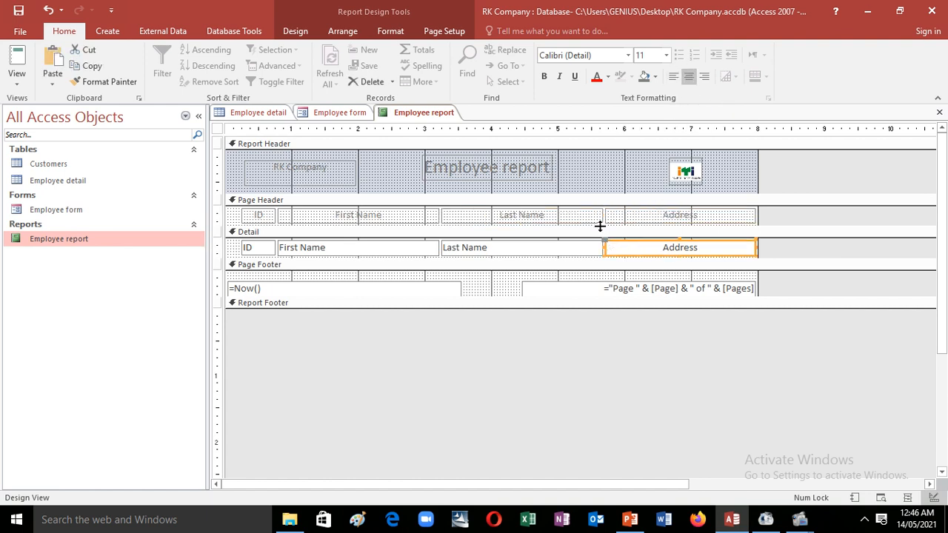
{"action": "left_click", "coordinate": [544, 252]}
{"action": "left_click", "coordinate": [687, 77]}
{"action": "left_click", "coordinate": [339, 251]}
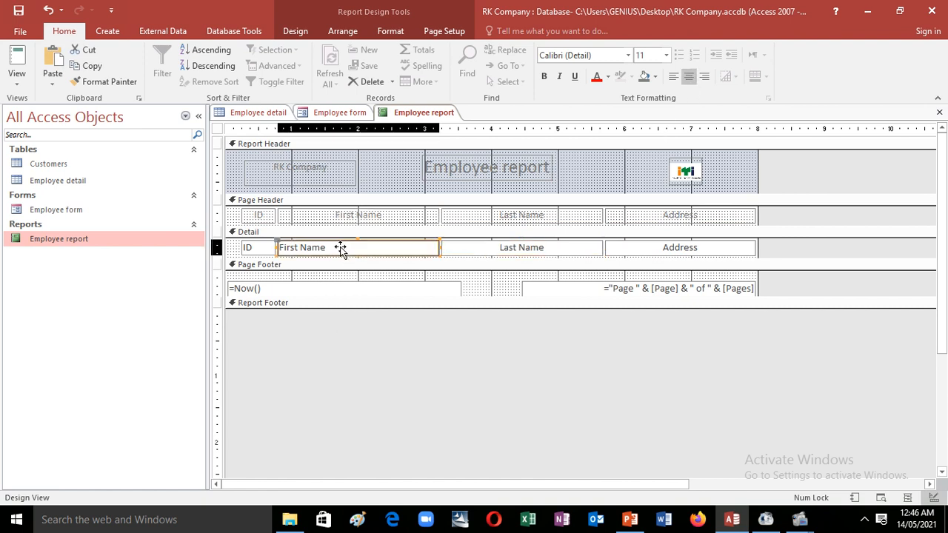
{"action": "left_click", "coordinate": [688, 77]}
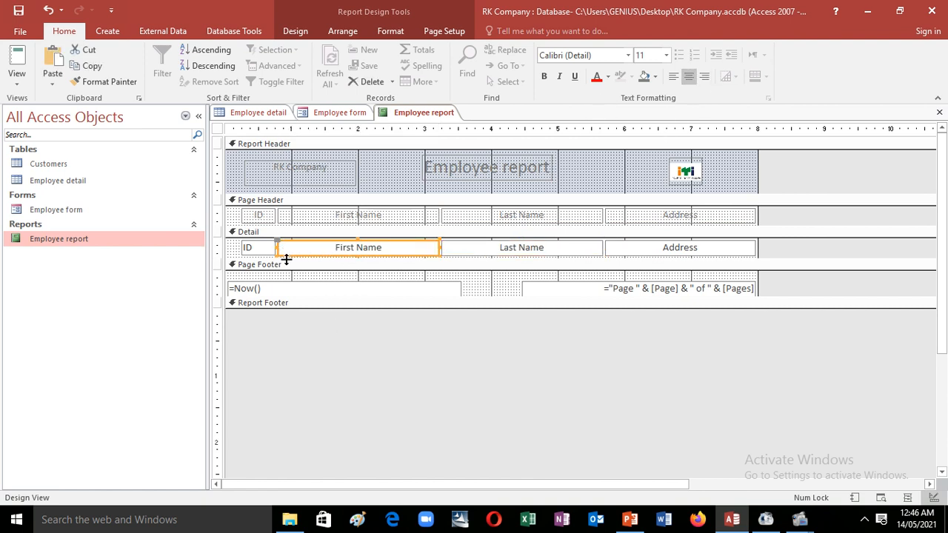
{"action": "left_click", "coordinate": [271, 254]}
{"action": "left_click", "coordinate": [688, 77]}
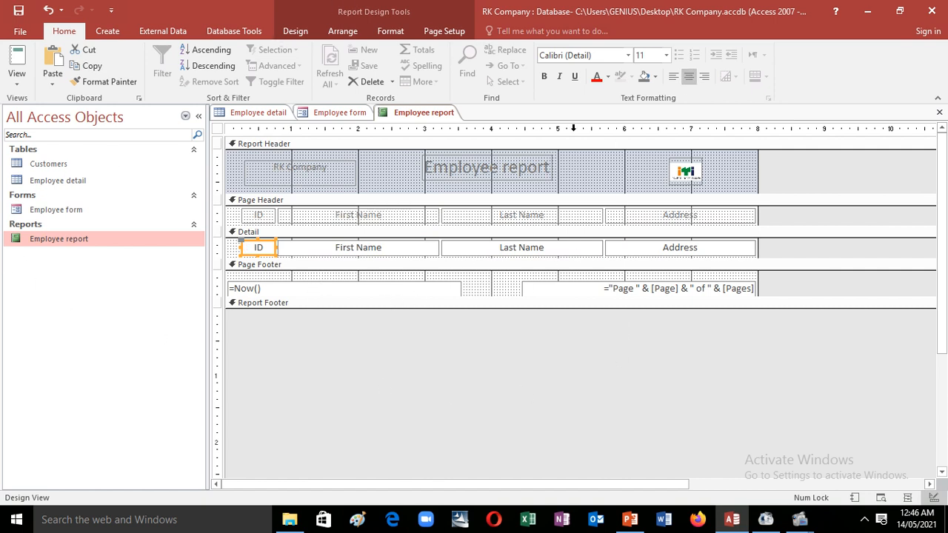
{"action": "right_click", "coordinate": [593, 177]}
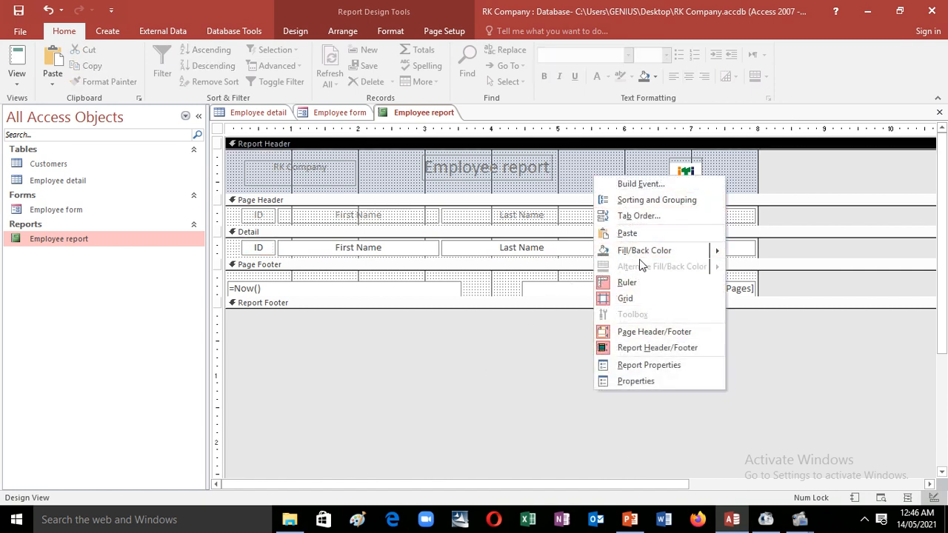
{"action": "mouse_move", "coordinate": [673, 252]}
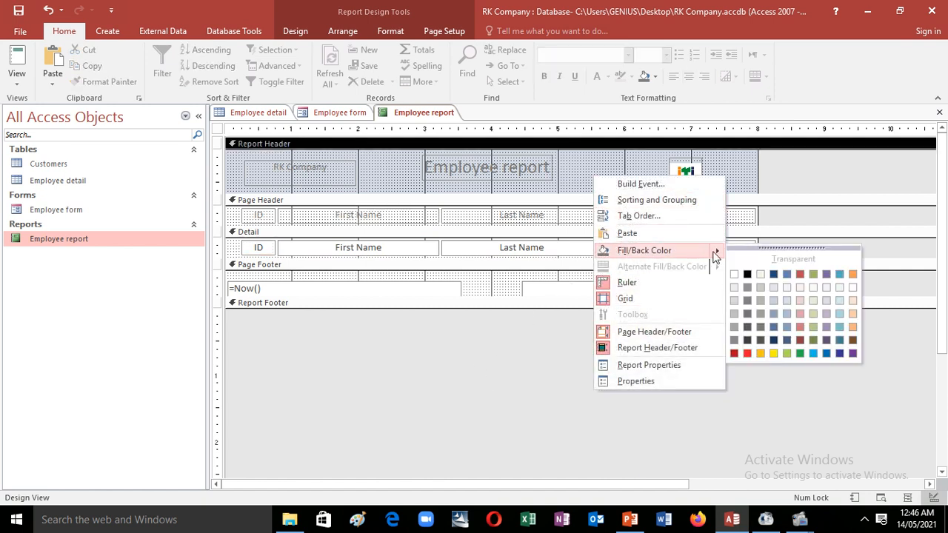
{"action": "left_click", "coordinate": [412, 454]}
- Save the Employee report's design and display the finished report with its employee records
{"action": "left_click", "coordinate": [20, 13]}
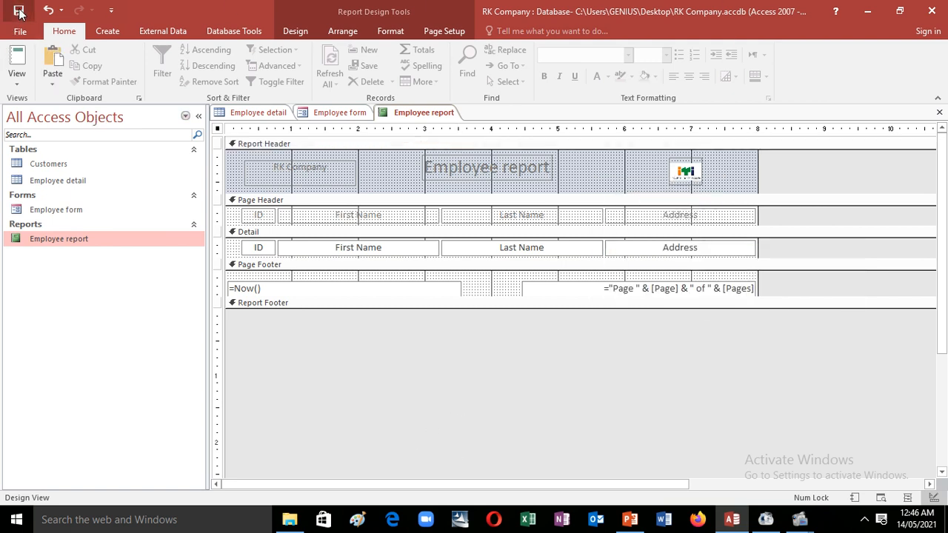
{"action": "left_click", "coordinate": [17, 74]}
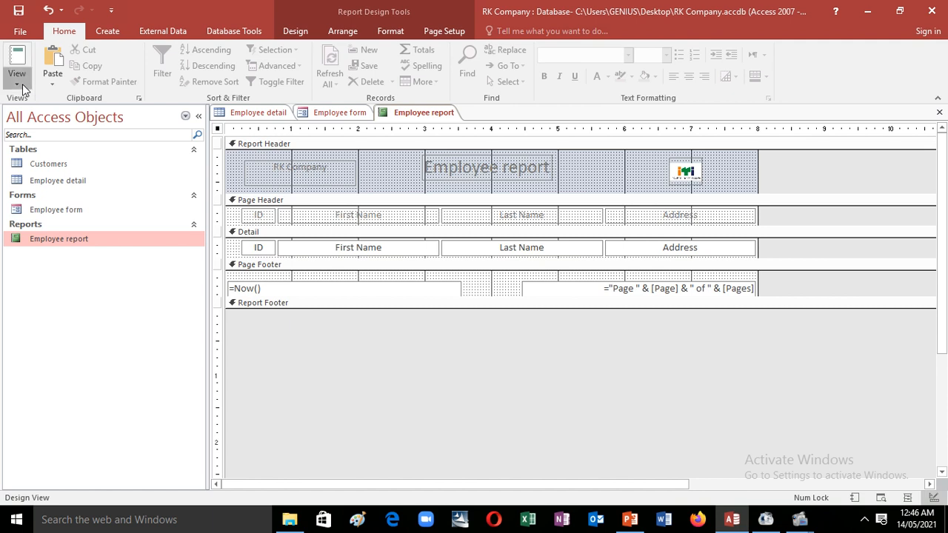
{"action": "left_click", "coordinate": [59, 142]}
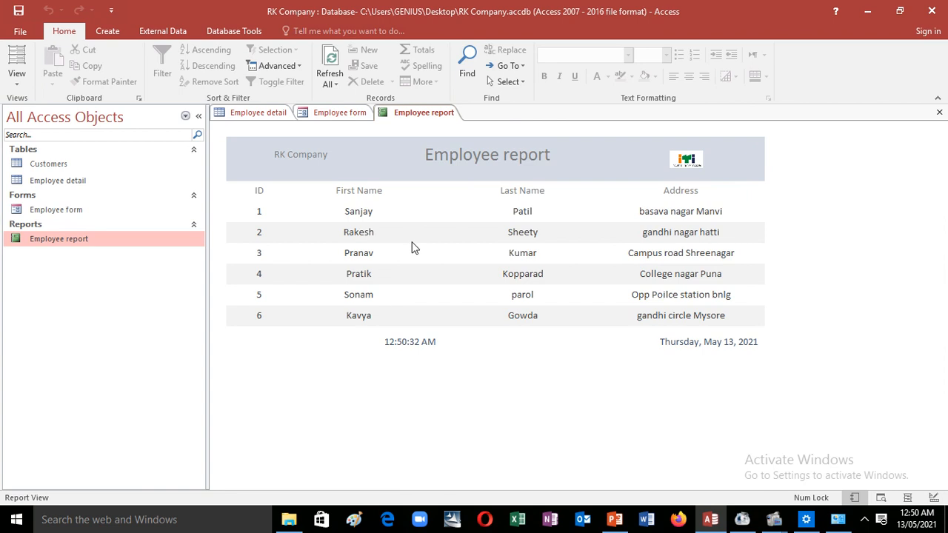
- Reopen the Employee report in Design View and set the font size of the "RK Company" label to 14
{"action": "left_click", "coordinate": [17, 74]}
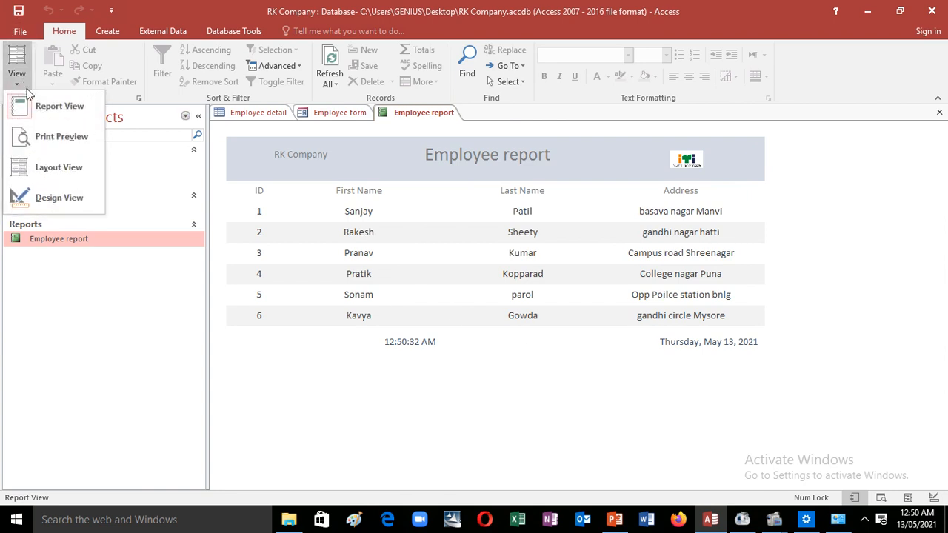
{"action": "left_click", "coordinate": [61, 197]}
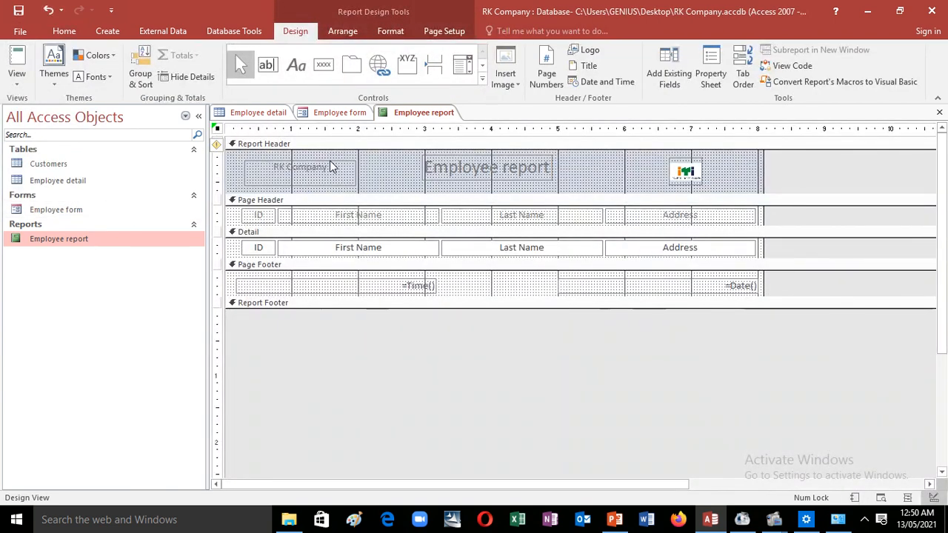
{"action": "left_click", "coordinate": [328, 165]}
{"action": "left_click_drag", "start_coordinate": [329, 165], "coordinate": [280, 163]}
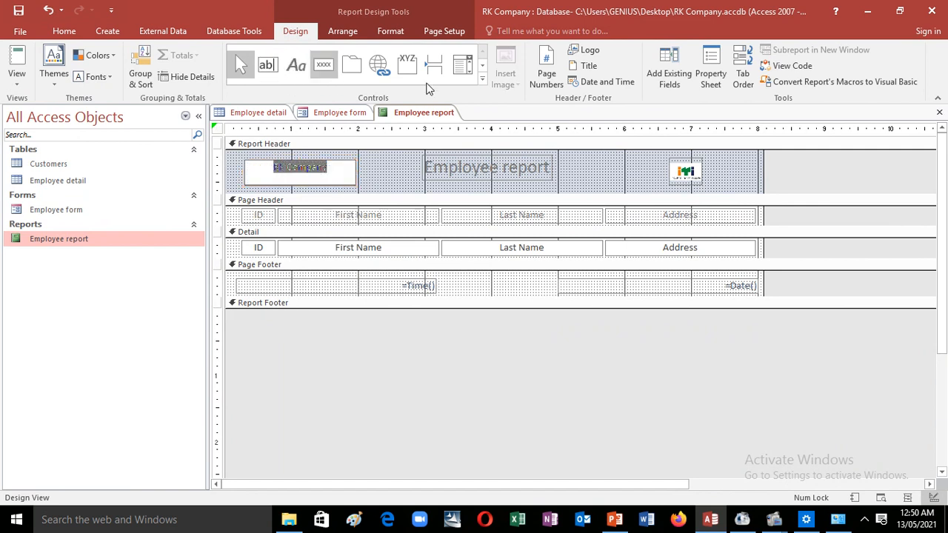
{"action": "left_click", "coordinate": [63, 33]}
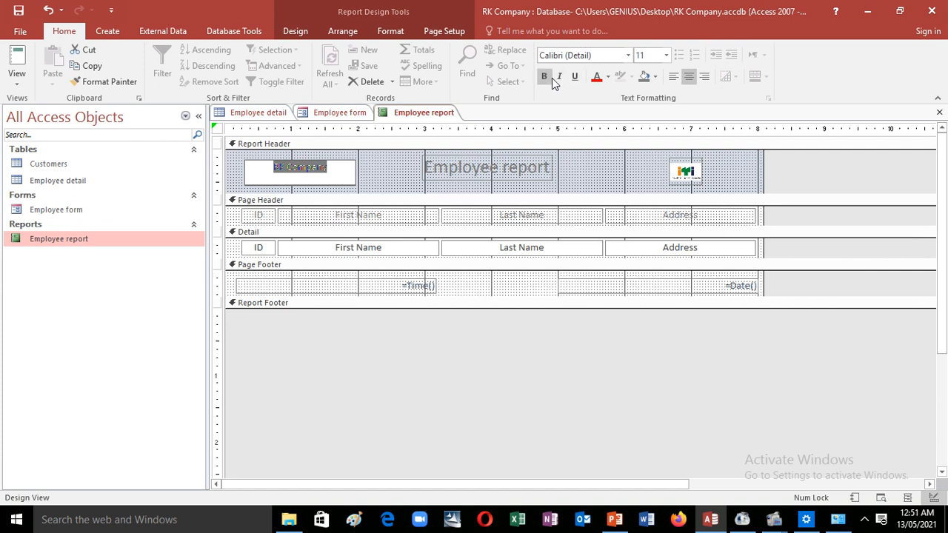
{"action": "left_click", "coordinate": [666, 56]}
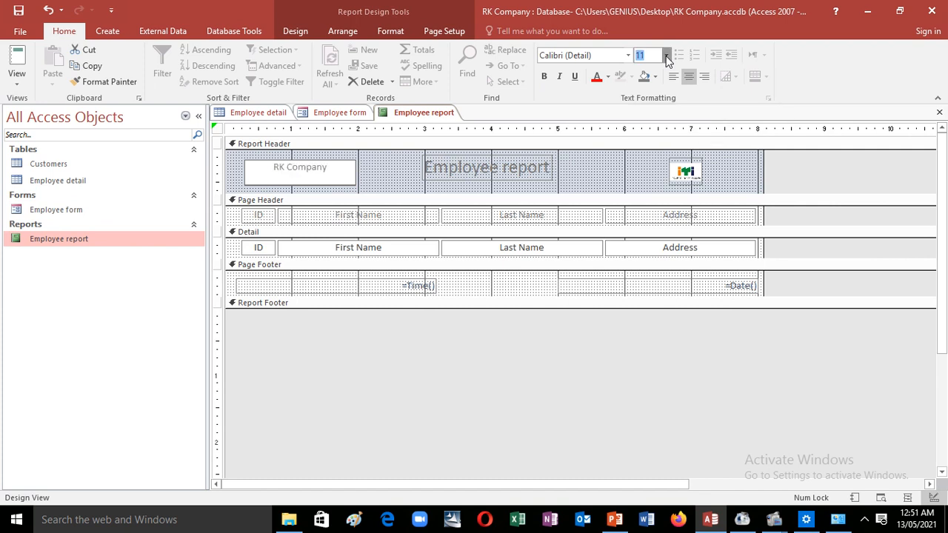
{"action": "left_click", "coordinate": [641, 137]}
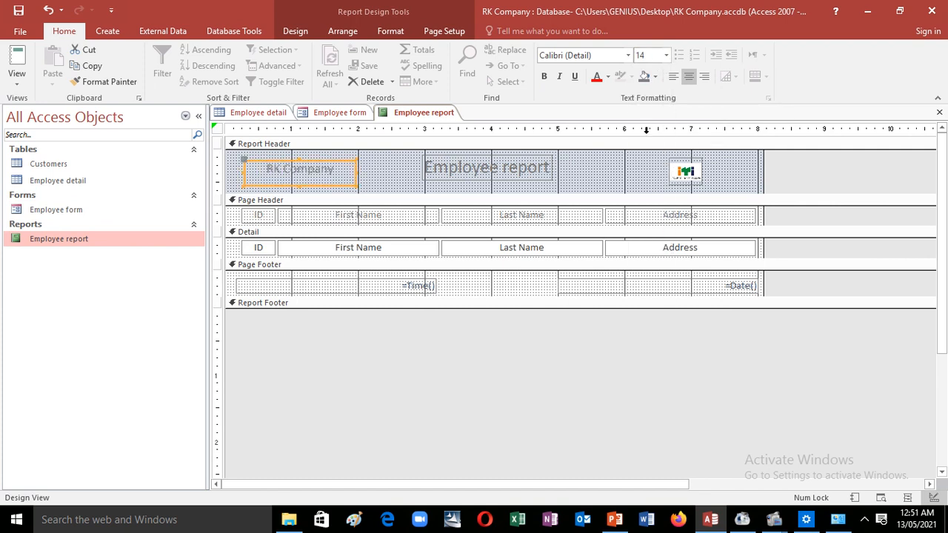
- Change the header title to "Employee Report" with a capital R and make it bold and underlined
{"action": "left_click", "coordinate": [525, 167]}
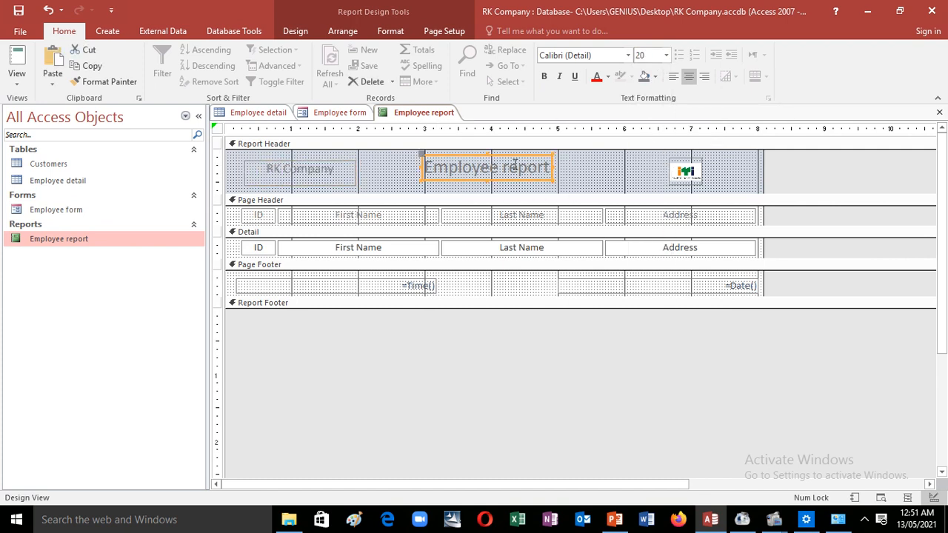
{"action": "left_click", "coordinate": [527, 169]}
{"action": "key", "text": "BackSpace"}
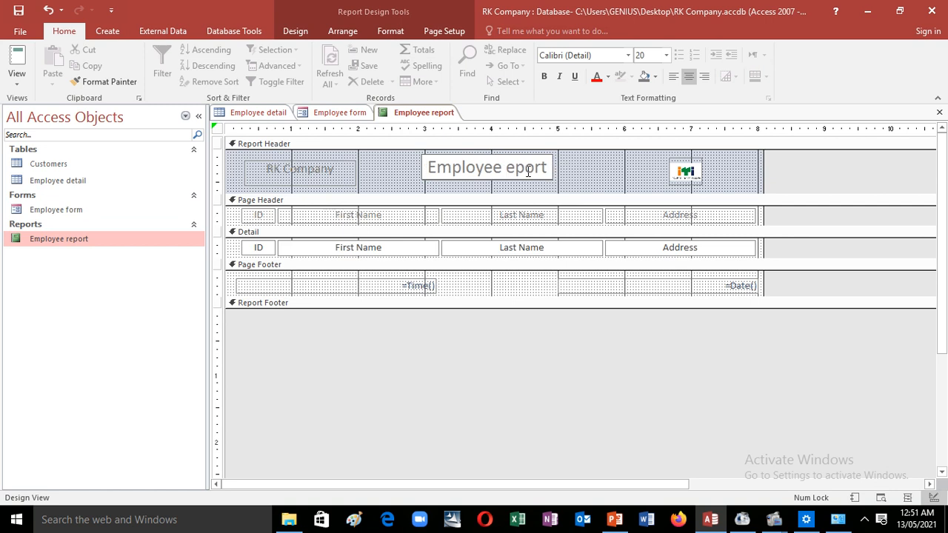
{"action": "type", "text": "R"}
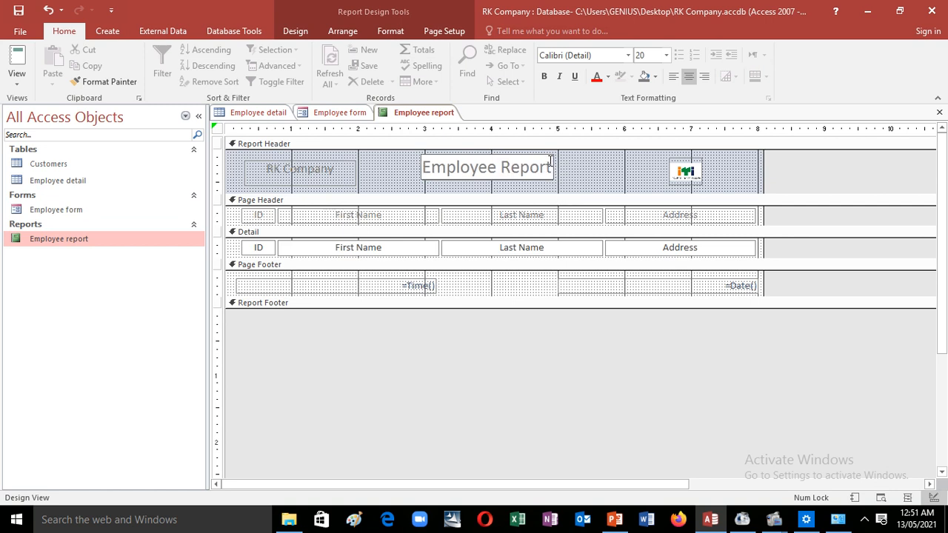
{"action": "left_click_drag", "start_coordinate": [552, 164], "coordinate": [421, 154]}
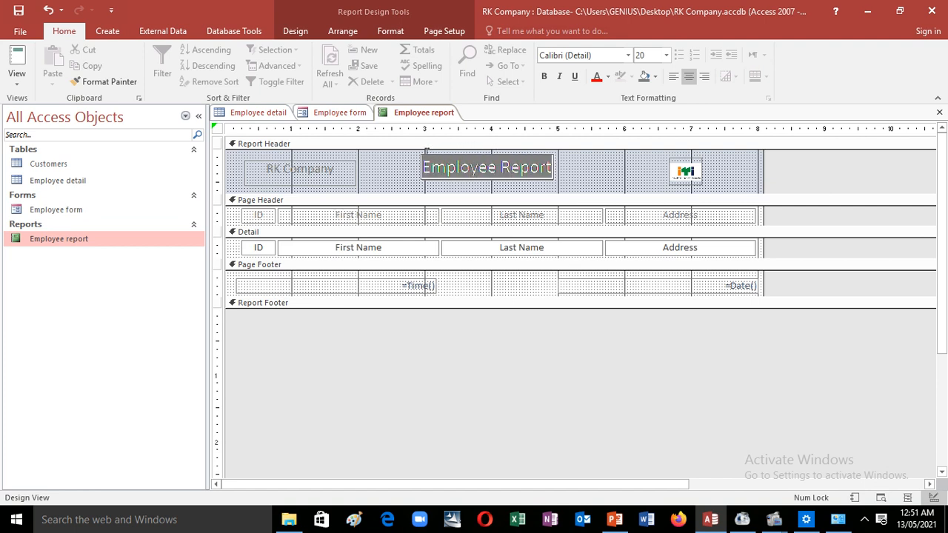
{"action": "left_click", "coordinate": [544, 78]}
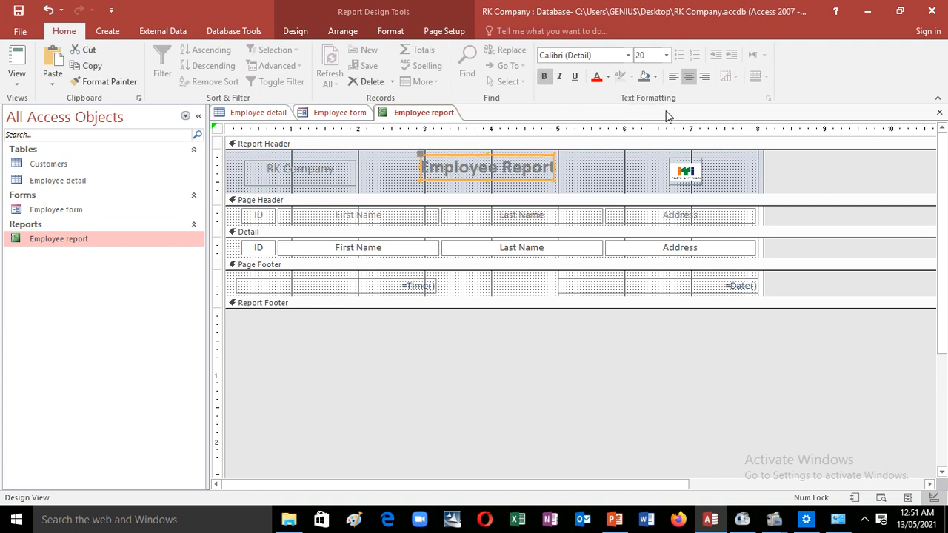
{"action": "left_click", "coordinate": [574, 76]}
{"action": "left_click", "coordinate": [607, 175]}
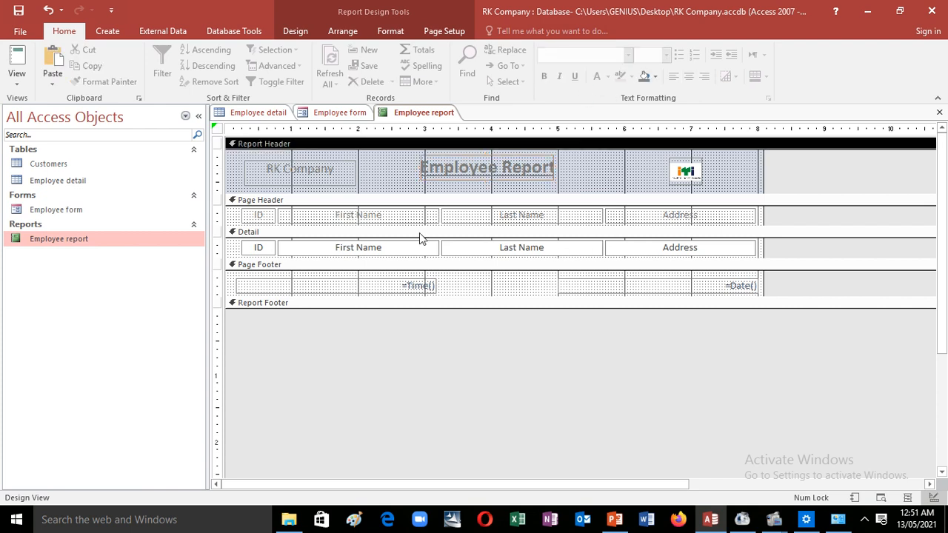
- Set the font size of the ID and First Name column headings in the Page Header to 12
{"action": "left_click", "coordinate": [263, 215]}
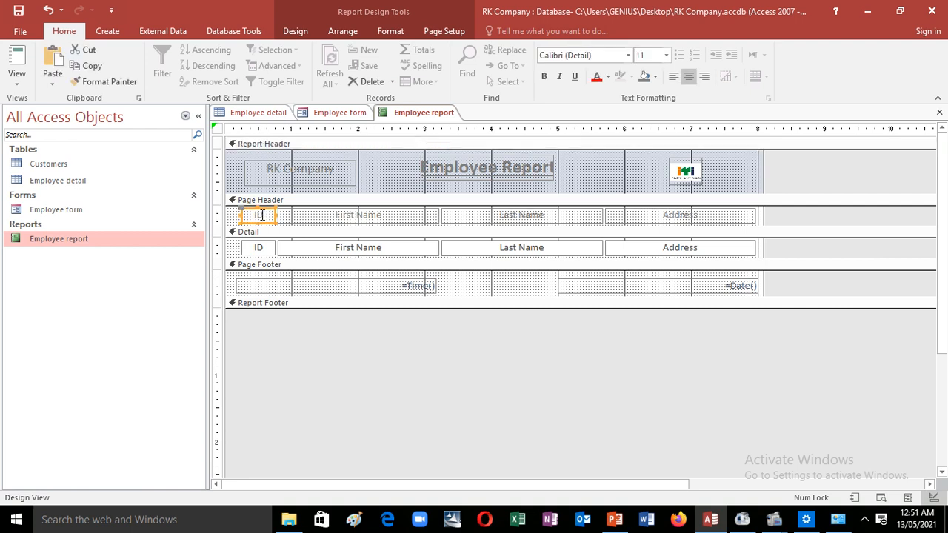
{"action": "left_click", "coordinate": [268, 215]}
{"action": "left_click_drag", "start_coordinate": [268, 215], "coordinate": [254, 216]}
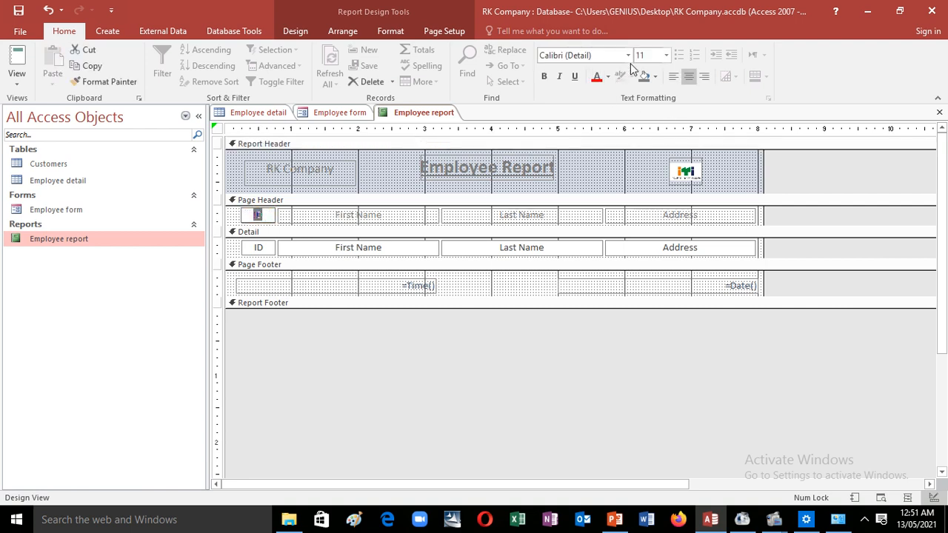
{"action": "left_click", "coordinate": [665, 55]}
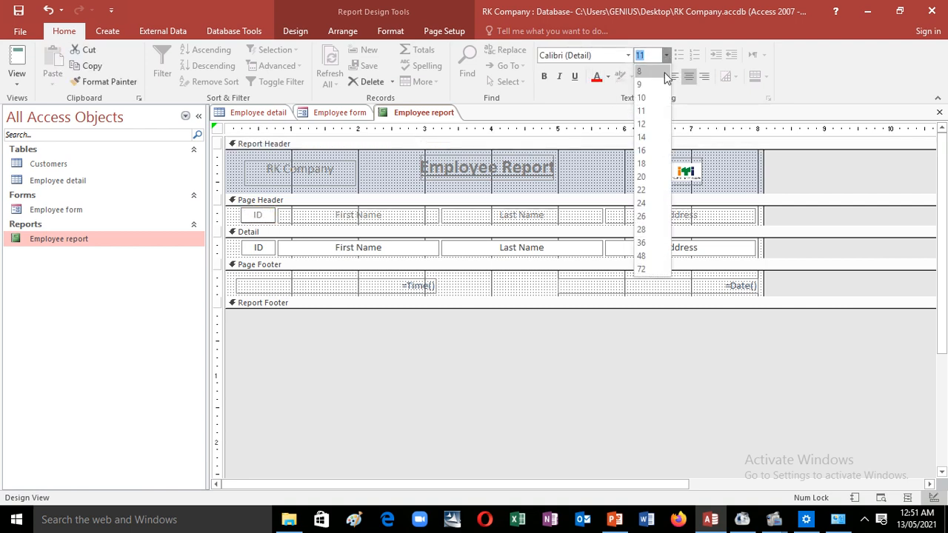
{"action": "left_click", "coordinate": [646, 131]}
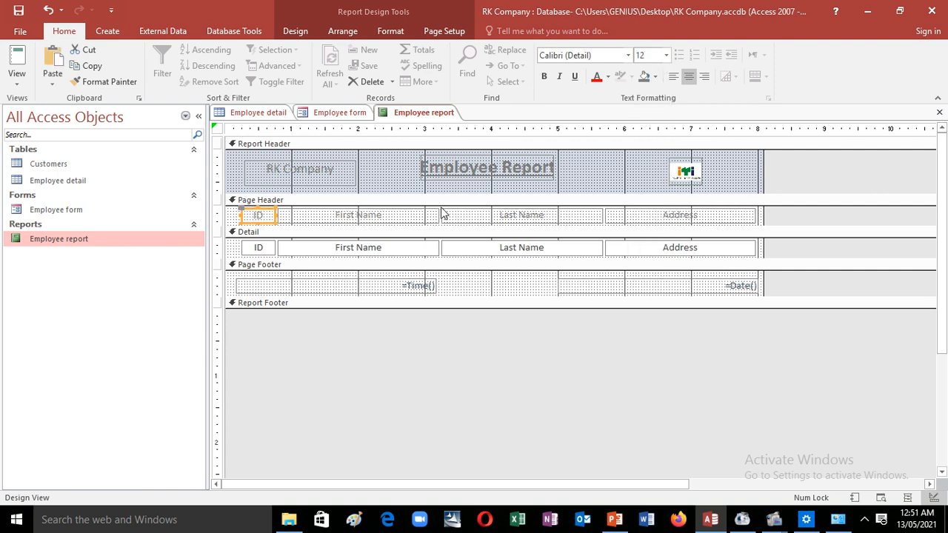
{"action": "left_click", "coordinate": [385, 215]}
{"action": "left_click_drag", "start_coordinate": [382, 216], "coordinate": [330, 202]}
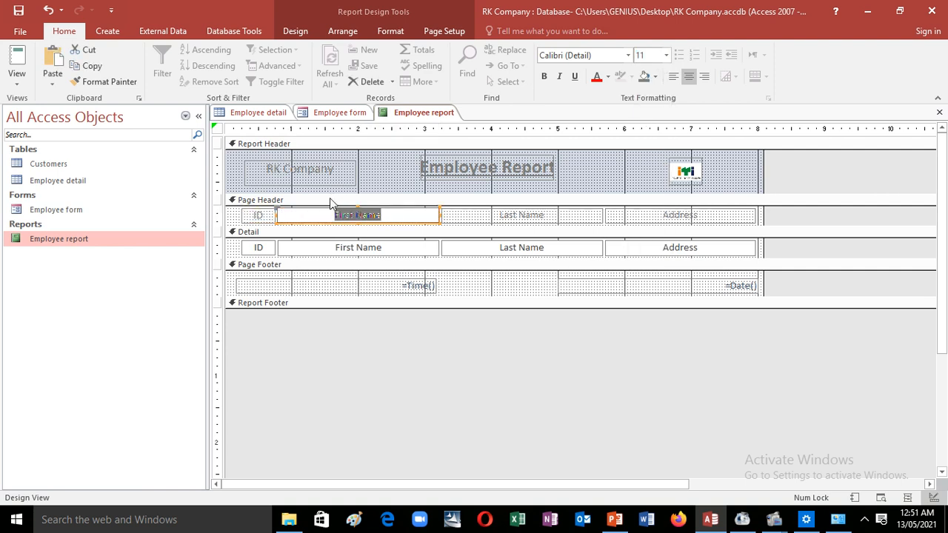
{"action": "left_click", "coordinate": [666, 55]}
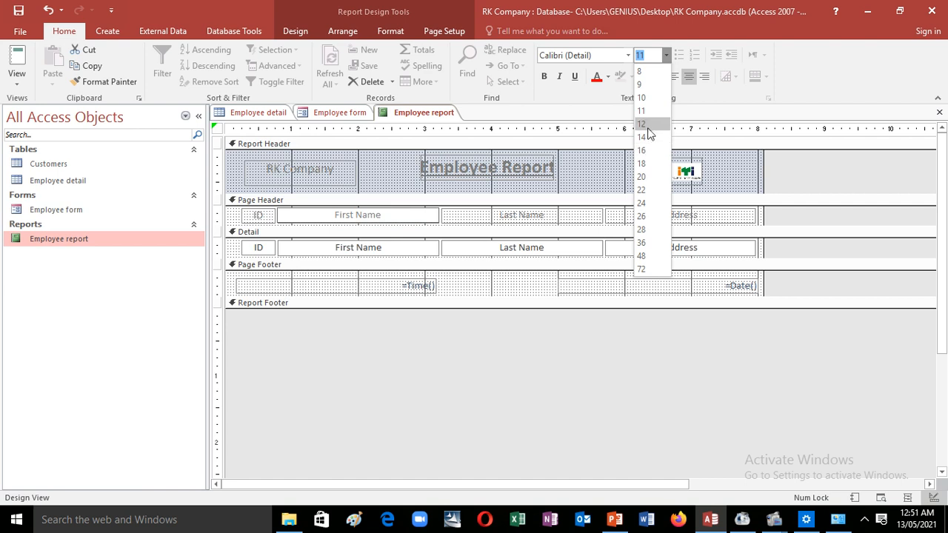
{"action": "left_click", "coordinate": [643, 123]}
- Set the font size of the Last Name and Address column headings in the Page Header to 12
{"action": "left_click", "coordinate": [550, 215]}
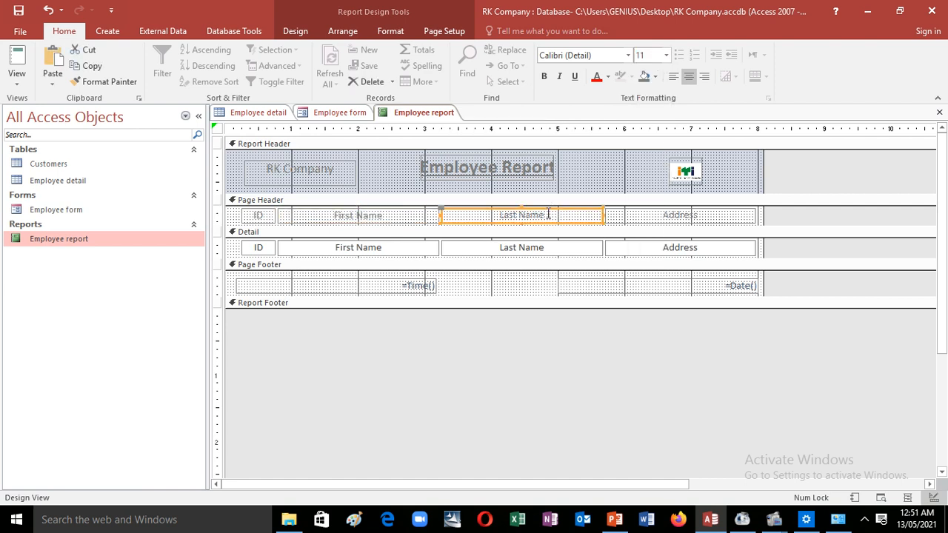
{"action": "left_click_drag", "start_coordinate": [546, 214], "coordinate": [497, 201]}
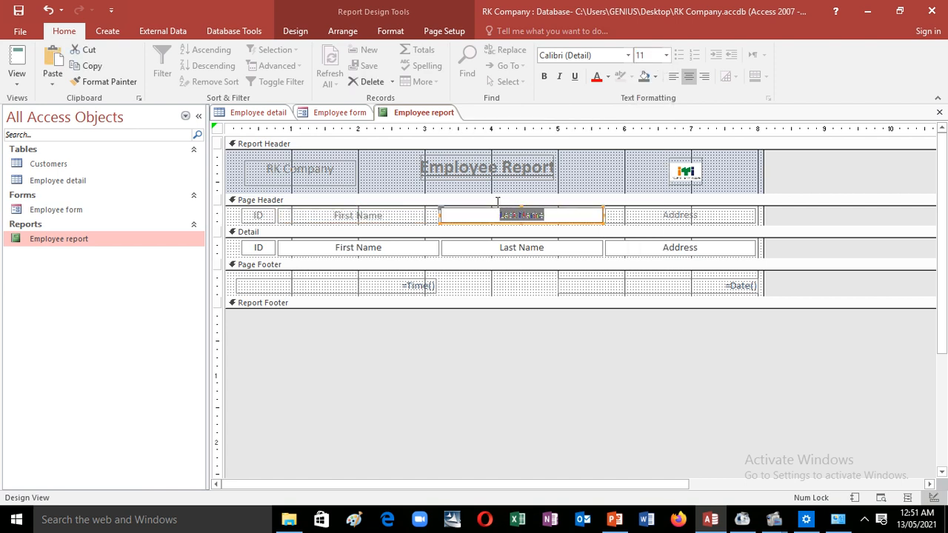
{"action": "left_click", "coordinate": [667, 55]}
{"action": "left_click", "coordinate": [651, 124]}
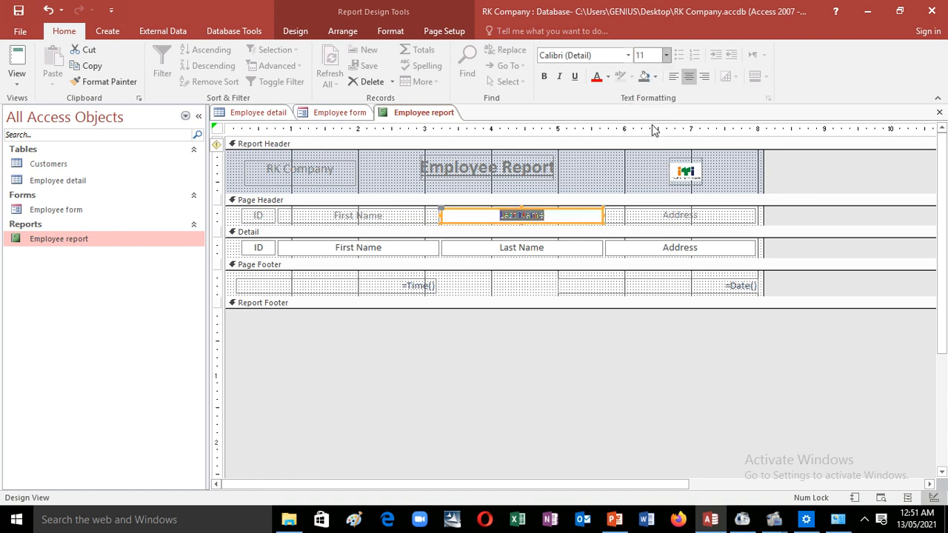
{"action": "left_click", "coordinate": [704, 208]}
{"action": "double_click", "coordinate": [702, 215]}
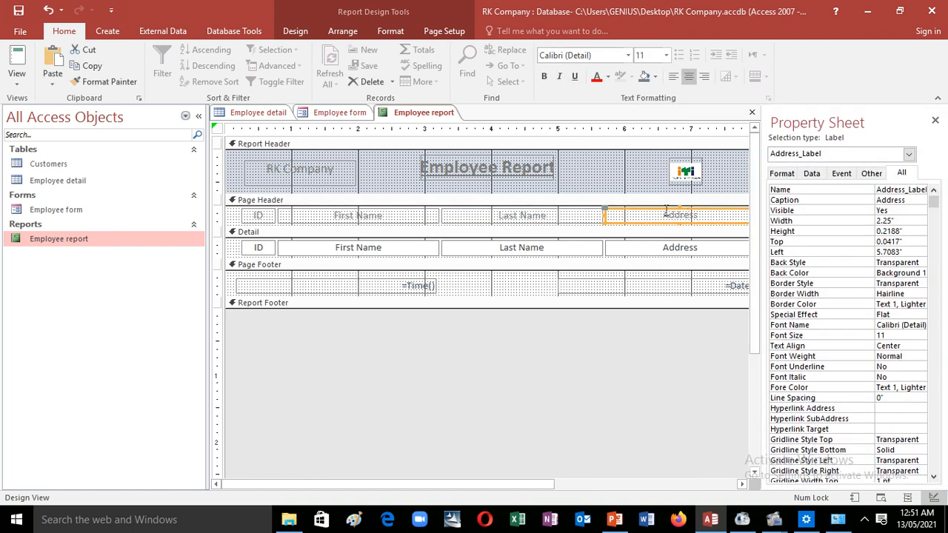
{"action": "left_click", "coordinate": [934, 121]}
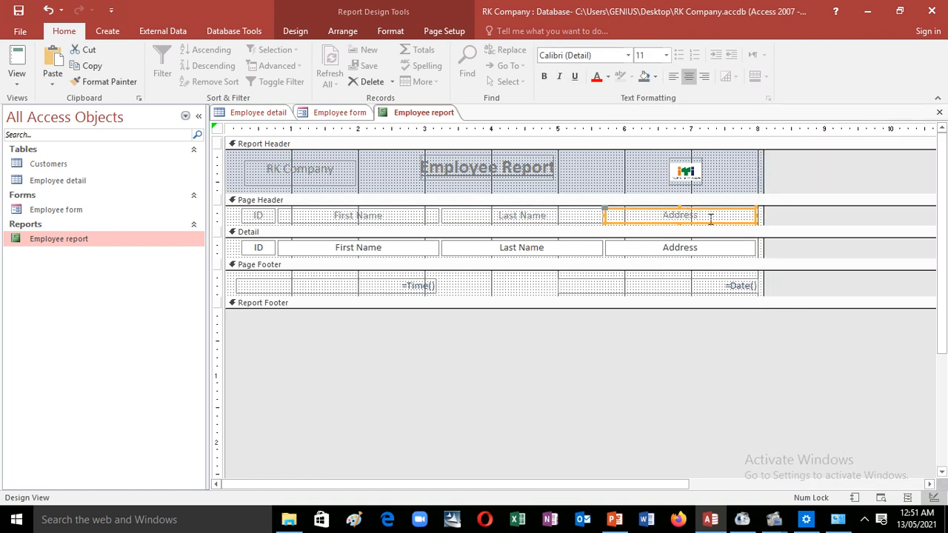
{"action": "left_click_drag", "start_coordinate": [708, 218], "coordinate": [662, 214]}
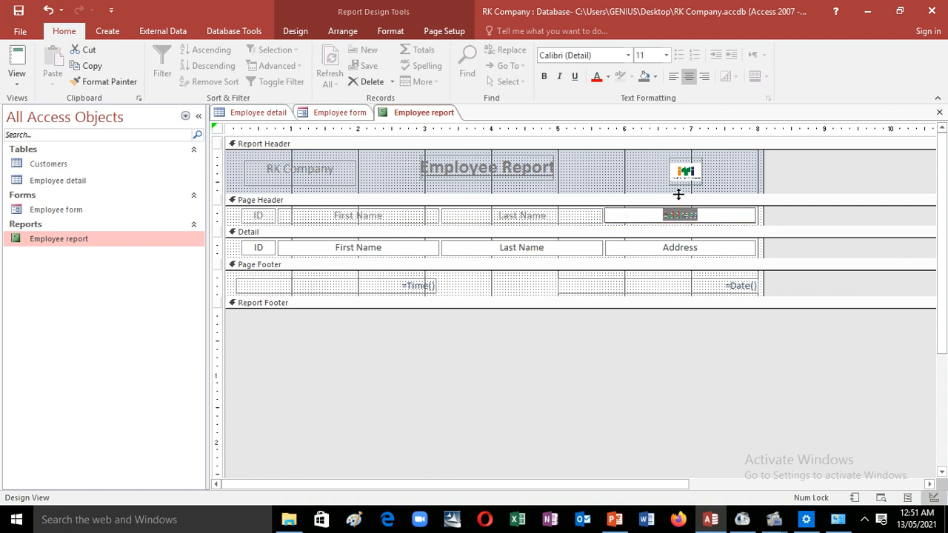
{"action": "left_click", "coordinate": [666, 55]}
{"action": "left_click", "coordinate": [643, 124]}
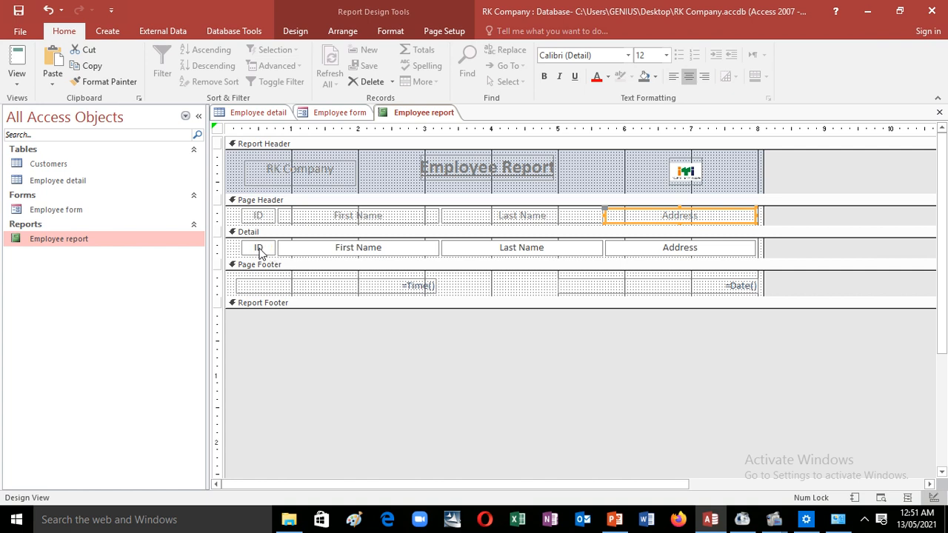
{"action": "left_click", "coordinate": [280, 320]}
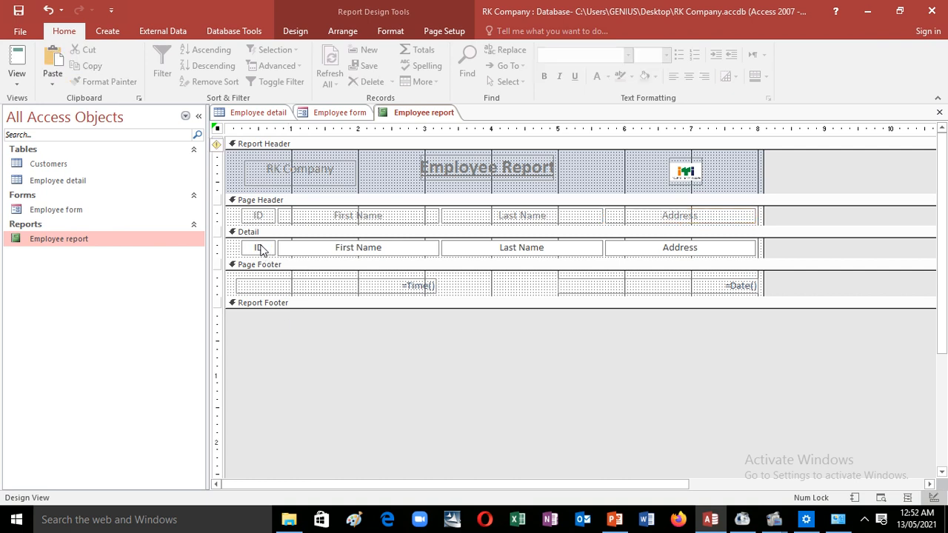
- Set the font size of the ID field in the Detail section to 12 and center its text
{"action": "left_click", "coordinate": [264, 249]}
{"action": "left_click", "coordinate": [264, 247]}
{"action": "left_click_drag", "start_coordinate": [263, 247], "coordinate": [245, 248]}
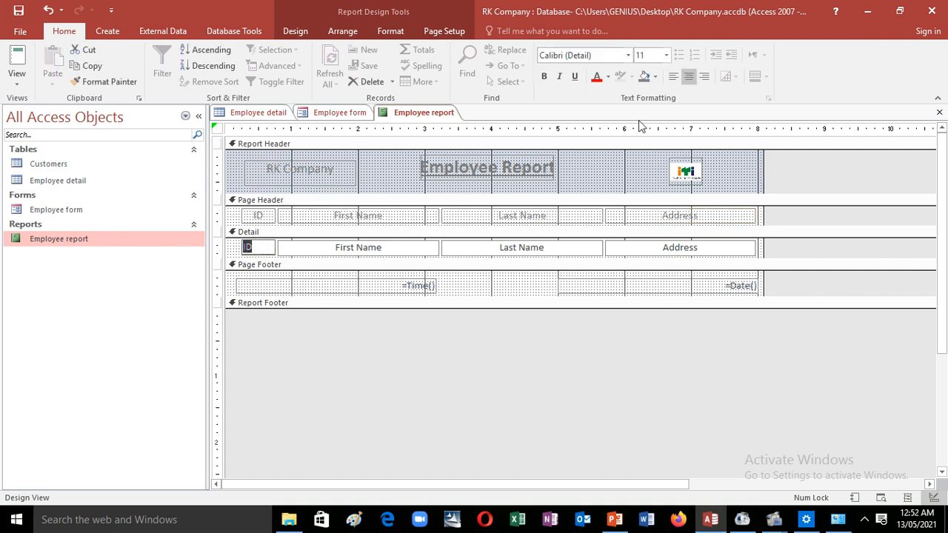
{"action": "left_click", "coordinate": [688, 78]}
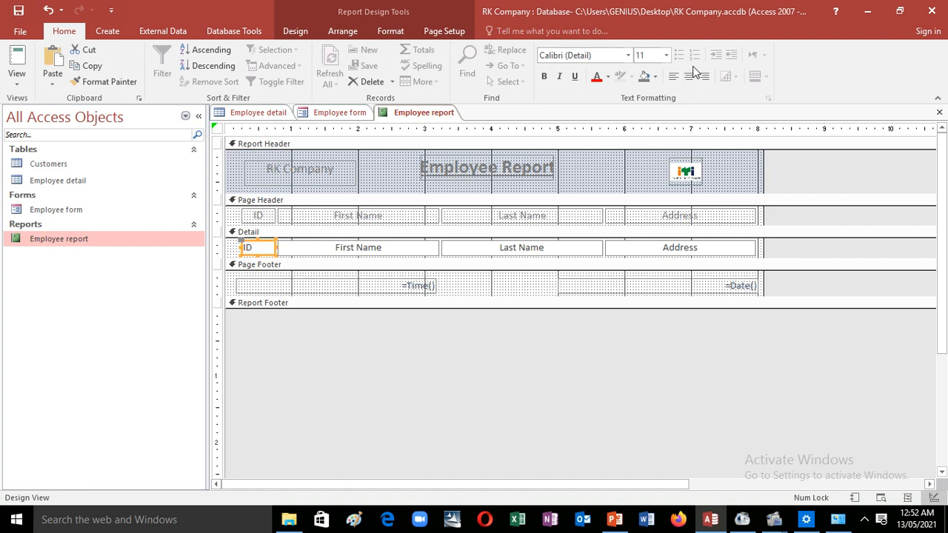
{"action": "left_click", "coordinate": [666, 56]}
{"action": "left_click", "coordinate": [641, 116]}
{"action": "left_click", "coordinate": [399, 366]}
{"action": "left_click", "coordinate": [258, 248]}
{"action": "double_click", "coordinate": [249, 247]}
{"action": "left_click", "coordinate": [687, 76]}
- Set the font size of the First Name field in the Detail section to 12
{"action": "left_click", "coordinate": [390, 248]}
{"action": "left_click", "coordinate": [355, 245]}
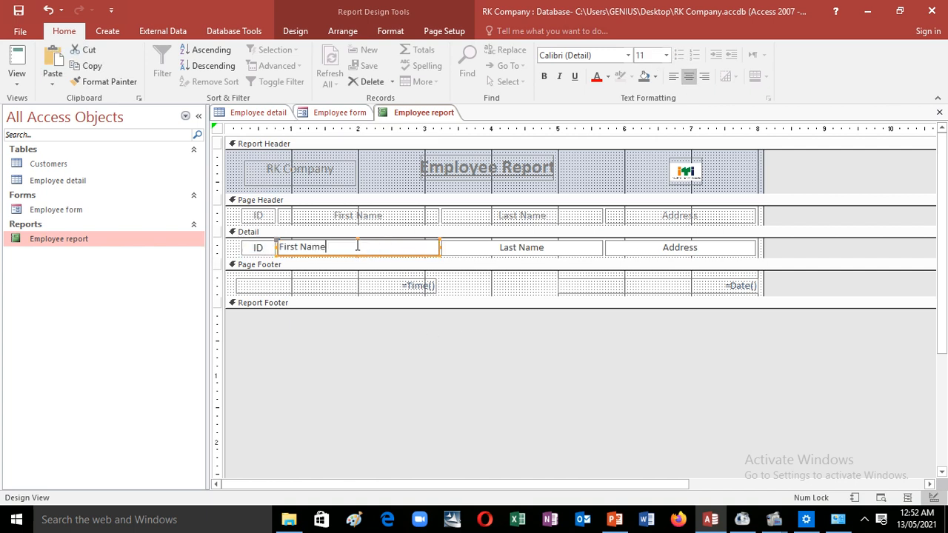
{"action": "left_click_drag", "start_coordinate": [325, 242], "coordinate": [275, 245]}
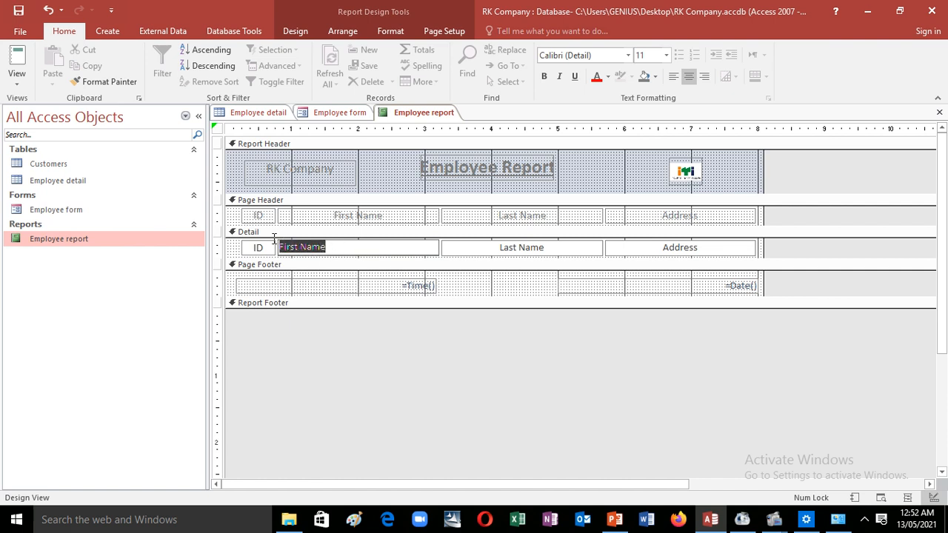
{"action": "left_click", "coordinate": [666, 55]}
{"action": "left_click", "coordinate": [642, 124]}
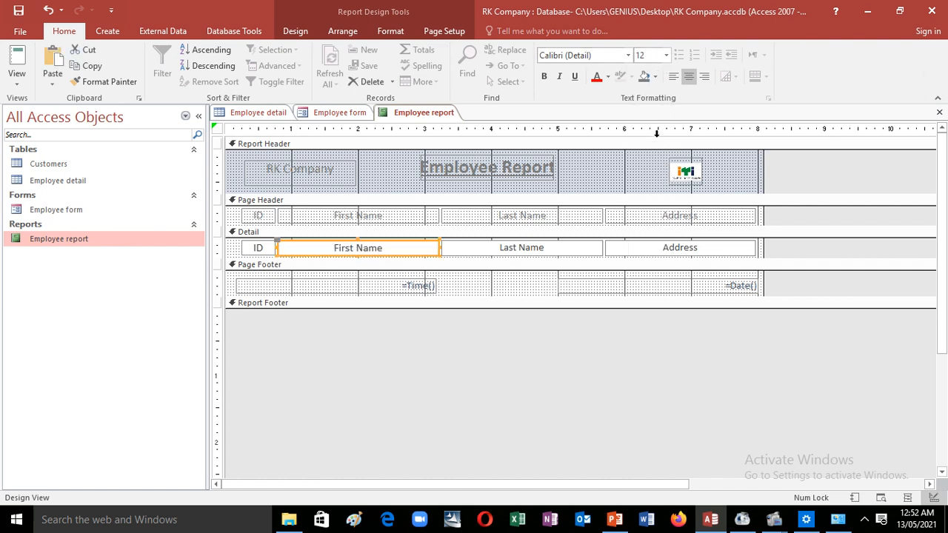
{"action": "left_click", "coordinate": [577, 276]}
- Set the font size of the Last Name field in the Detail section to 12
{"action": "left_click", "coordinate": [547, 253]}
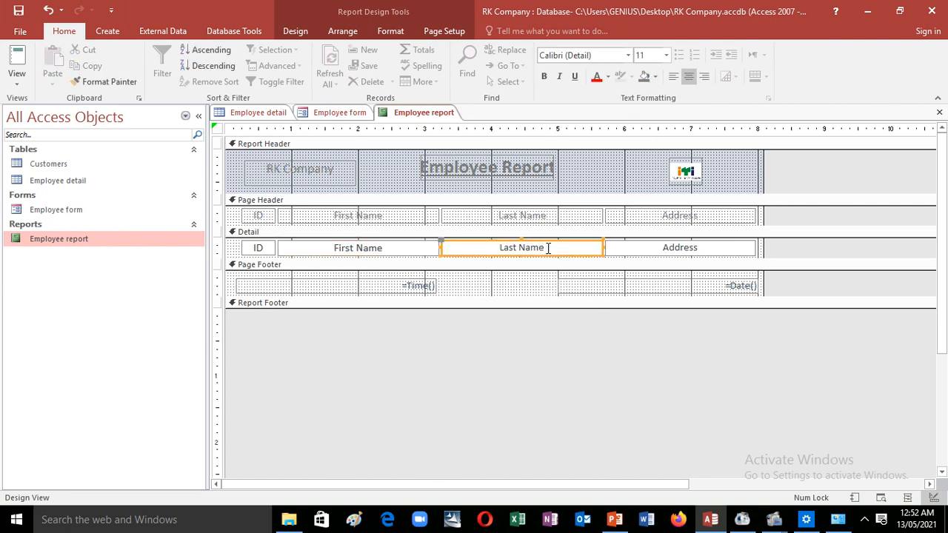
{"action": "left_click", "coordinate": [521, 243]}
{"action": "key", "text": "shift+Left"}
{"action": "key", "text": "shift+Left"}
{"action": "key", "text": "shift+Left"}
{"action": "key", "text": "shift+Left"}
{"action": "key", "text": "shift+Left"}
{"action": "key", "text": "shift+Left"}
{"action": "key", "text": "shift+Left"}
{"action": "key", "text": "shift+Left"}
{"action": "key", "text": "shift+Left"}
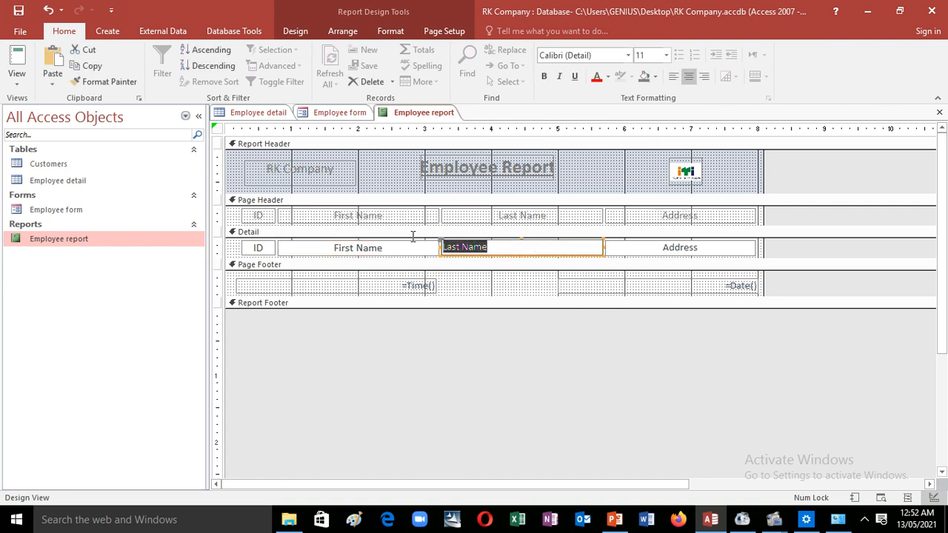
{"action": "left_click", "coordinate": [666, 55]}
{"action": "left_click", "coordinate": [651, 125]}
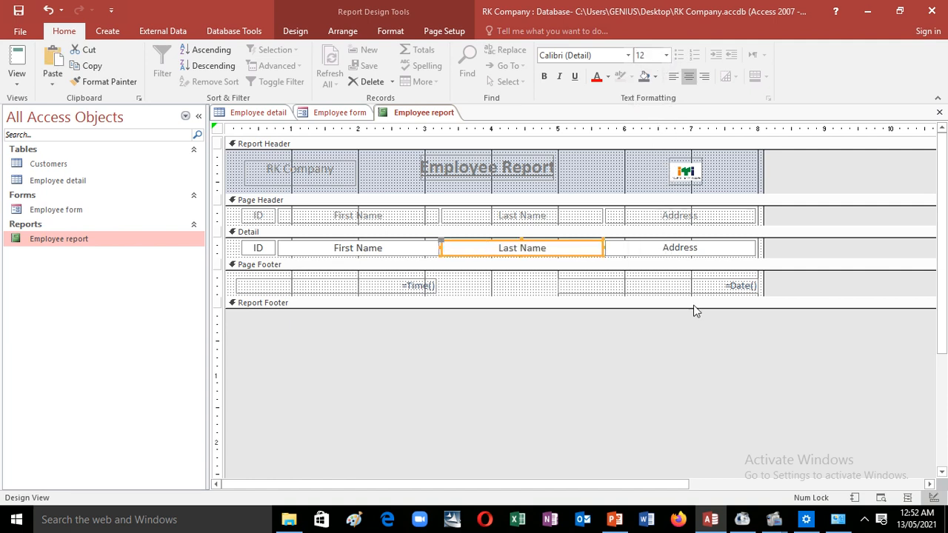
- Set the font size of the Address field in the Detail section to 12
{"action": "left_click", "coordinate": [730, 337]}
{"action": "left_click", "coordinate": [705, 247]}
{"action": "left_click", "coordinate": [675, 248]}
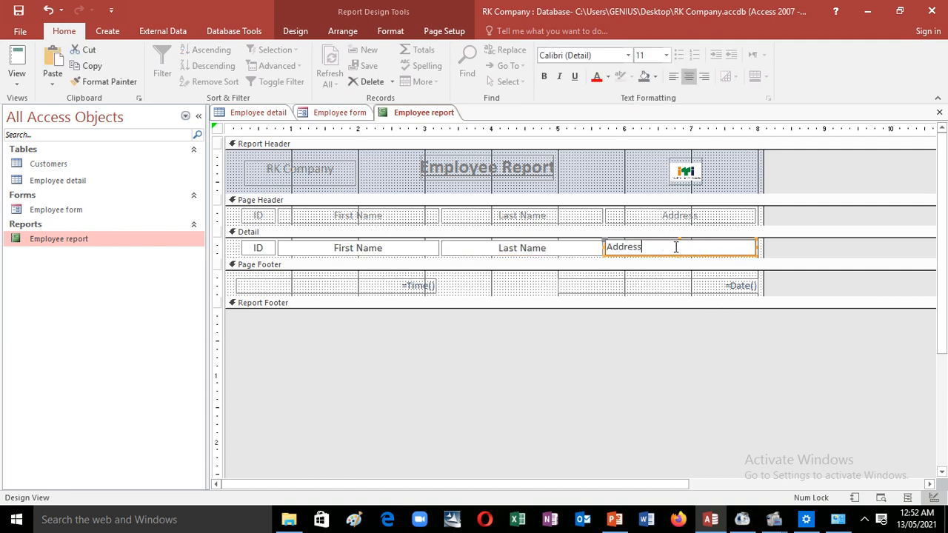
{"action": "left_click_drag", "start_coordinate": [641, 247], "coordinate": [597, 247]}
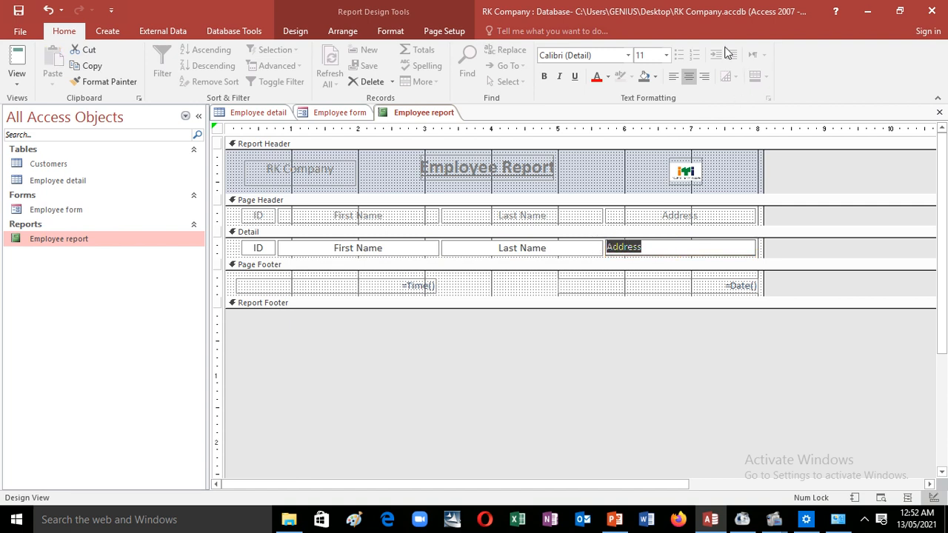
{"action": "left_click", "coordinate": [665, 55]}
{"action": "left_click", "coordinate": [645, 124]}
{"action": "left_click", "coordinate": [488, 448]}
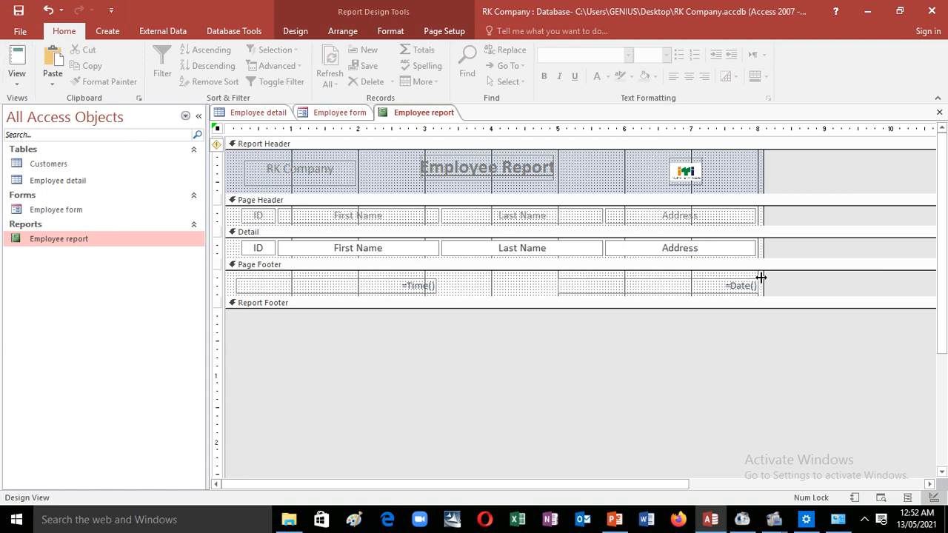
- Fill the Report Header section's background with a dark blue colour
{"action": "left_click", "coordinate": [628, 174]}
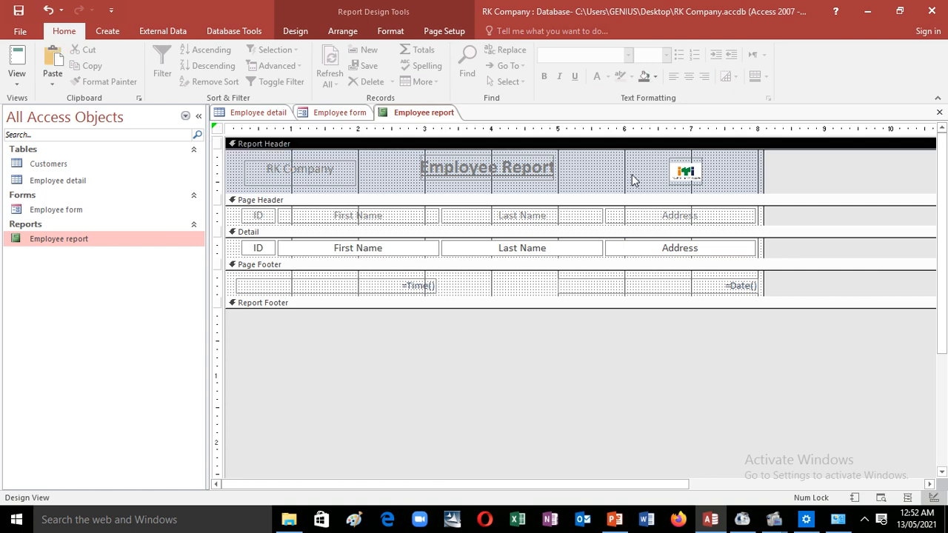
{"action": "key", "text": "shift+F10"}
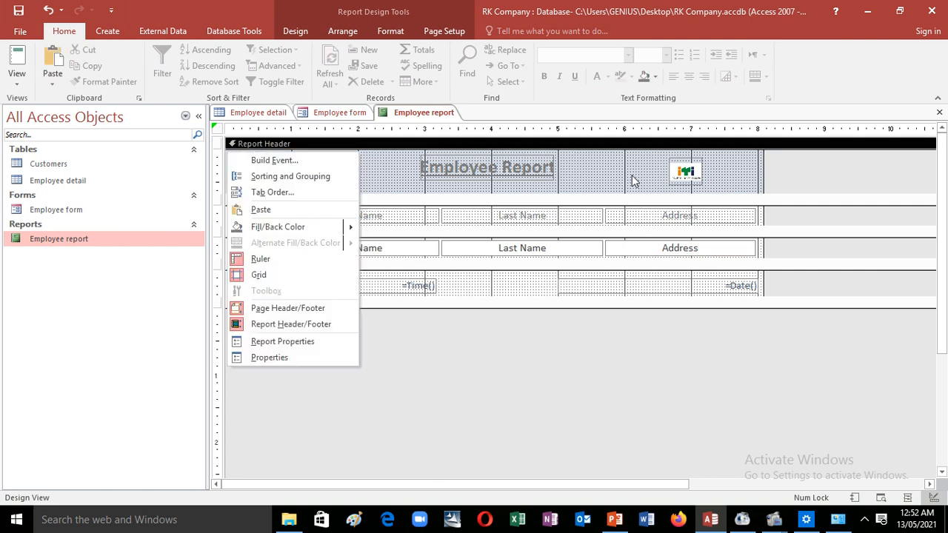
{"action": "mouse_move", "coordinate": [285, 230]}
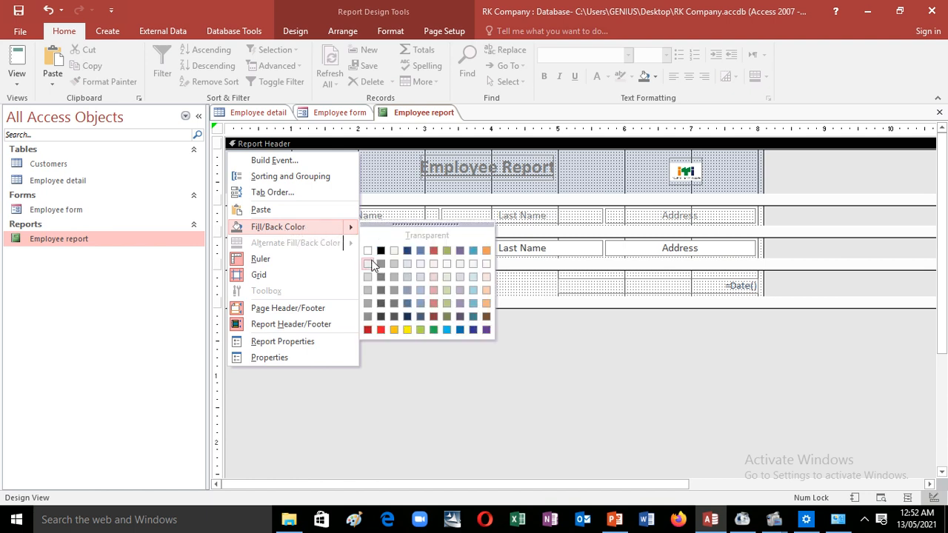
{"action": "left_click", "coordinate": [408, 304]}
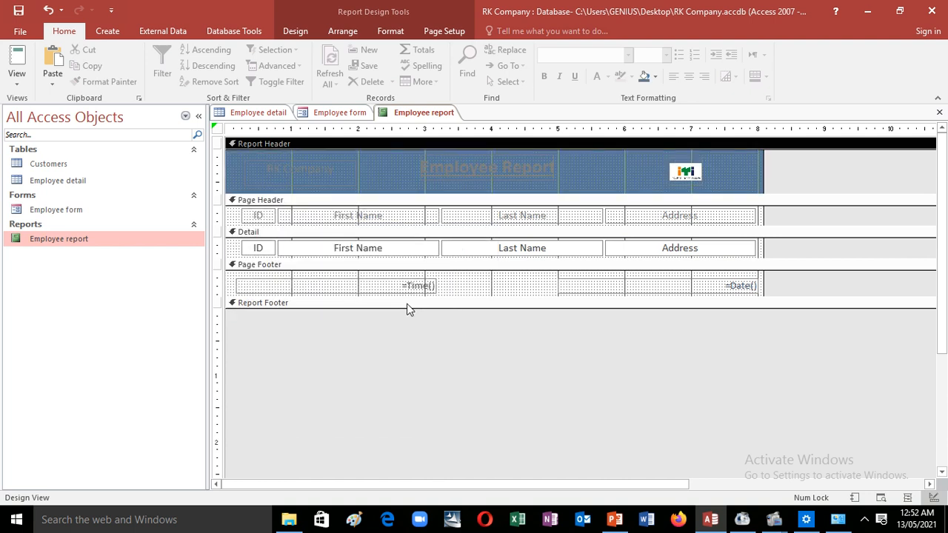
{"action": "right_click", "coordinate": [611, 186]}
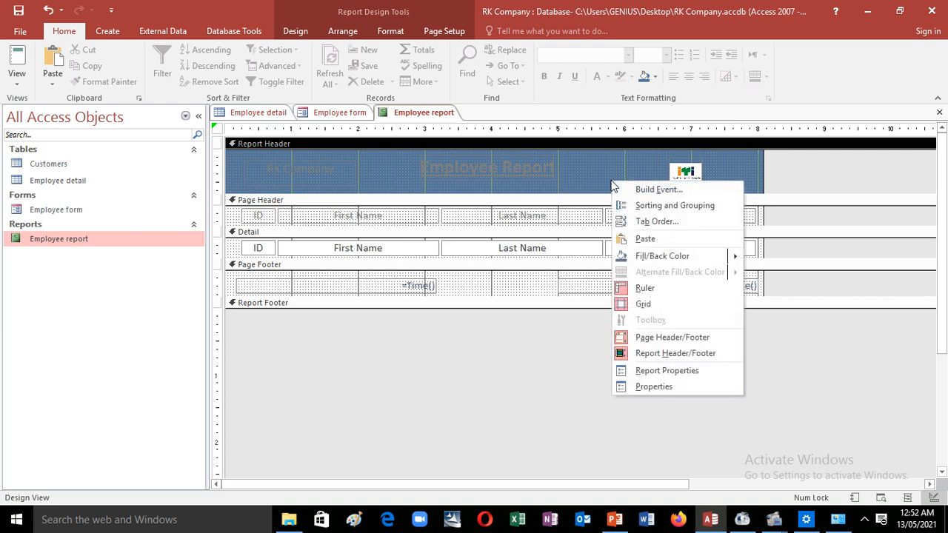
{"action": "left_click", "coordinate": [433, 413]}
- Change the font colour of the "Employee Report" title in the Report Header to white
{"action": "left_click", "coordinate": [540, 168]}
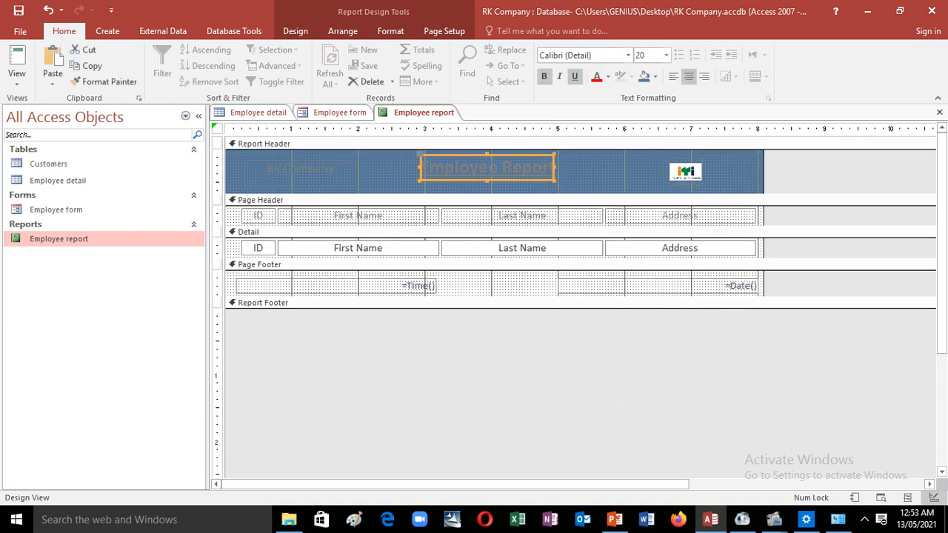
{"action": "left_click", "coordinate": [549, 168]}
{"action": "left_click_drag", "start_coordinate": [549, 168], "coordinate": [419, 168]}
{"action": "left_click", "coordinate": [607, 76]}
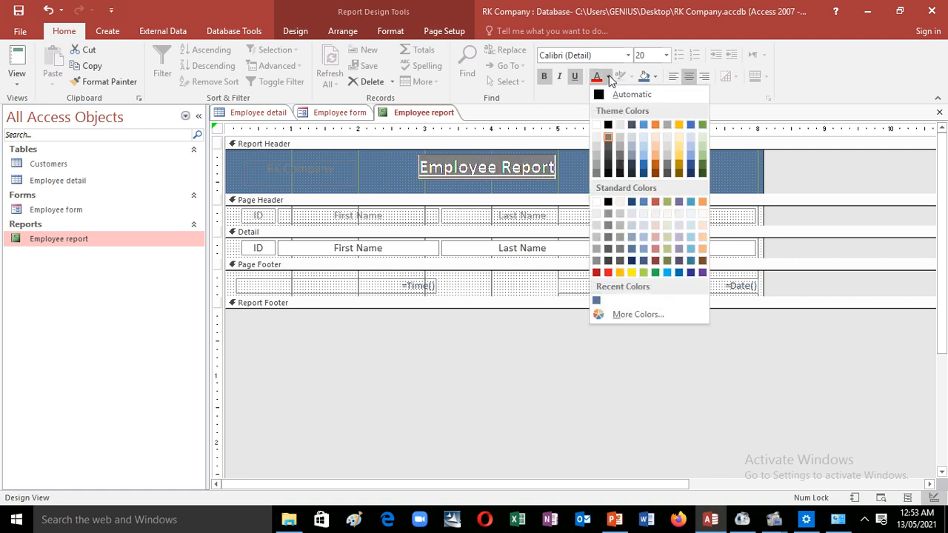
{"action": "left_click", "coordinate": [596, 129]}
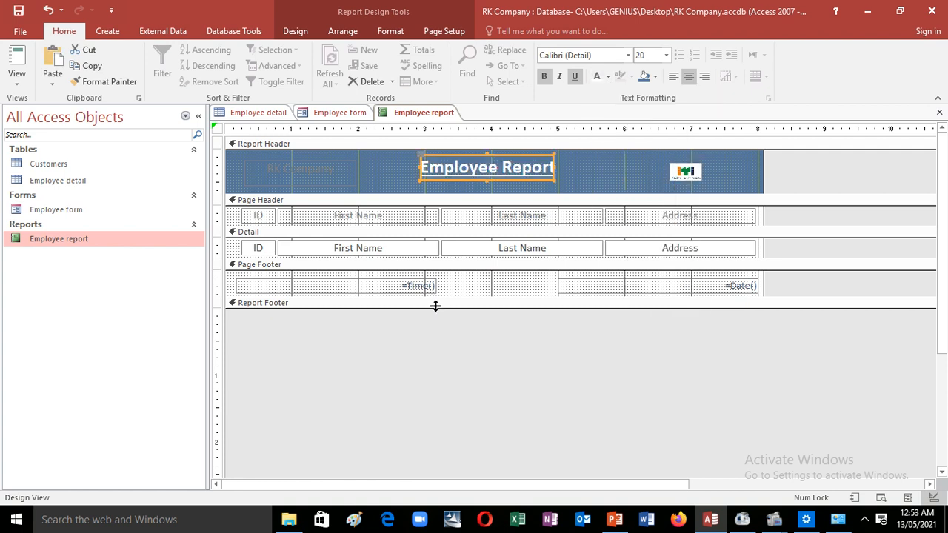
{"action": "left_click", "coordinate": [436, 305]}
- Change the font colour of the "RK Company" label in the Report Header to white
{"action": "left_click", "coordinate": [319, 176]}
{"action": "left_click_drag", "start_coordinate": [337, 170], "coordinate": [264, 169]}
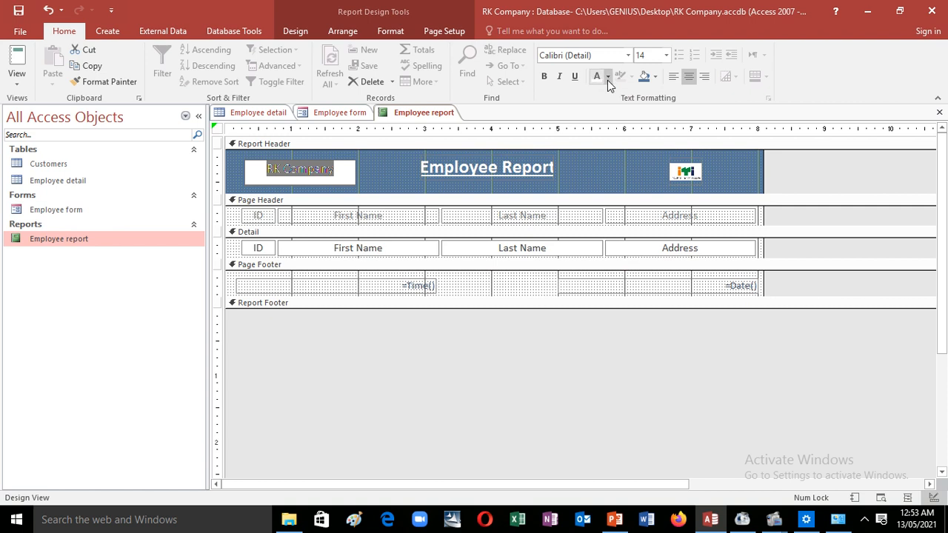
{"action": "left_click", "coordinate": [597, 77]}
{"action": "left_click", "coordinate": [627, 354]}
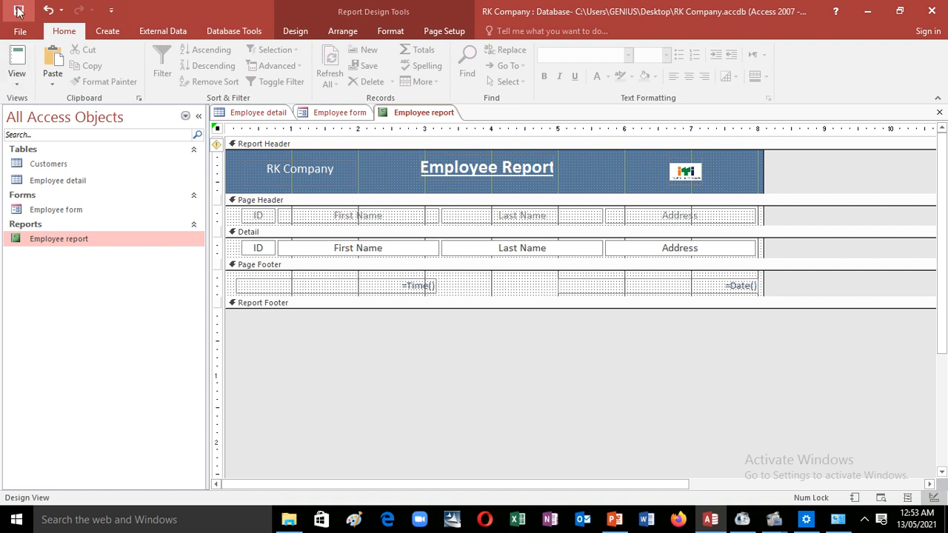
- Show the Employee report in Print Preview and examine the header, the records and the whole page
{"action": "left_click", "coordinate": [16, 76]}
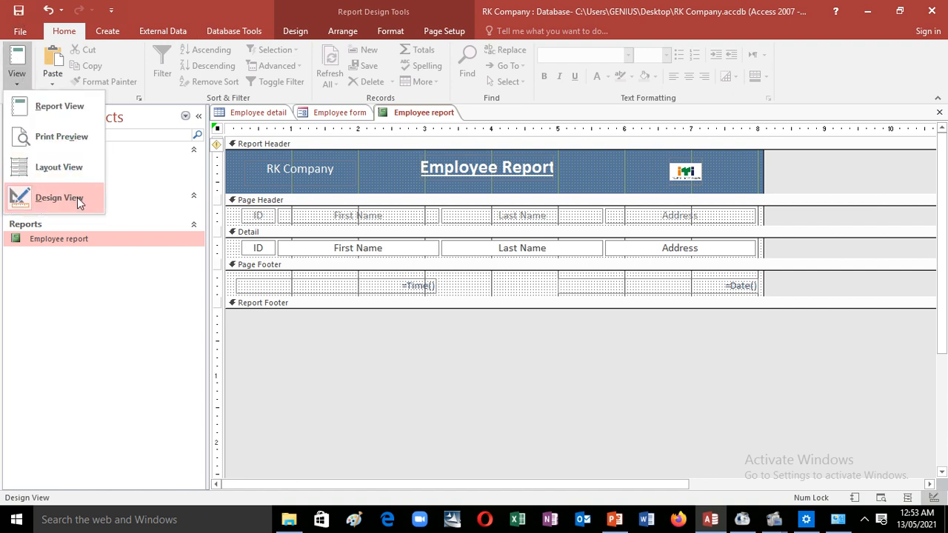
{"action": "left_click", "coordinate": [64, 148]}
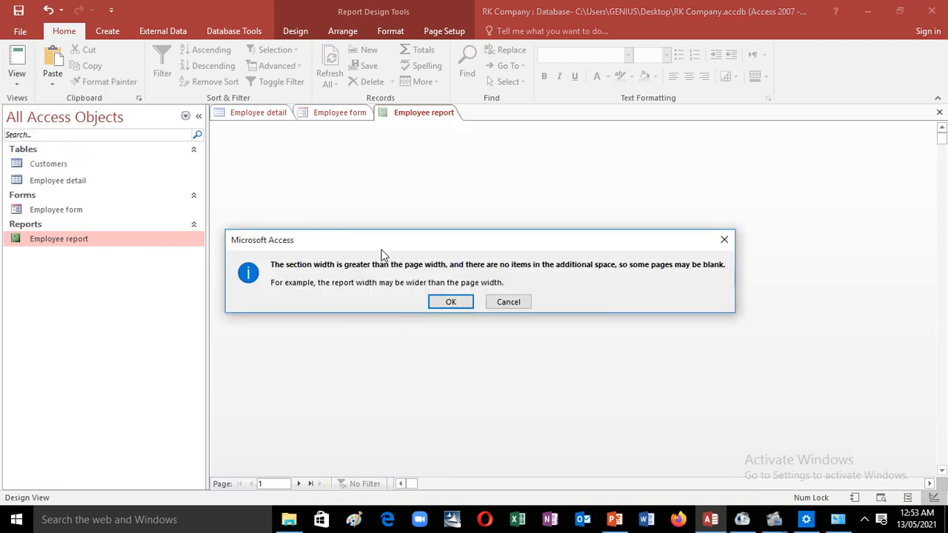
{"action": "left_click", "coordinate": [450, 304]}
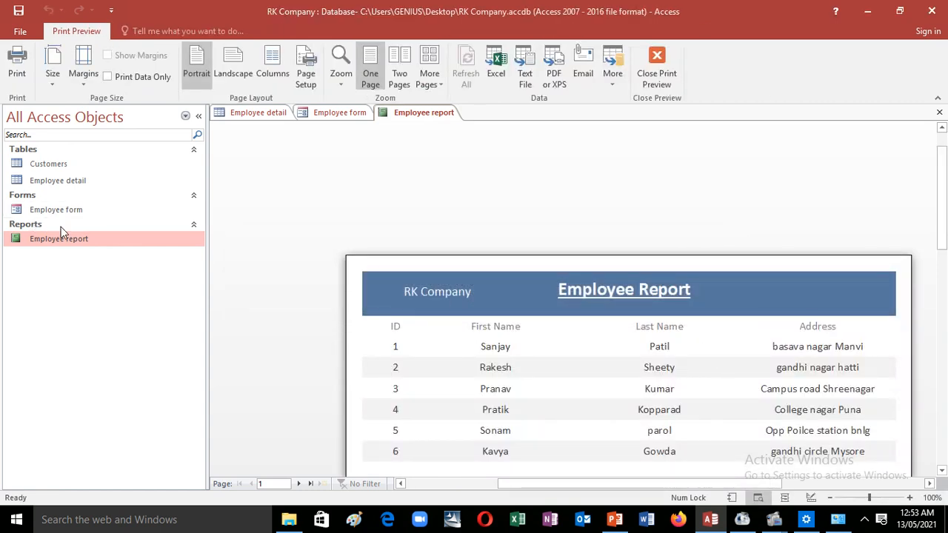
{"action": "left_click", "coordinate": [88, 238]}
{"action": "left_click", "coordinate": [466, 292]}
{"action": "scroll", "coordinate": [703, 394], "scroll_direction": "down", "scroll_amount": 3}
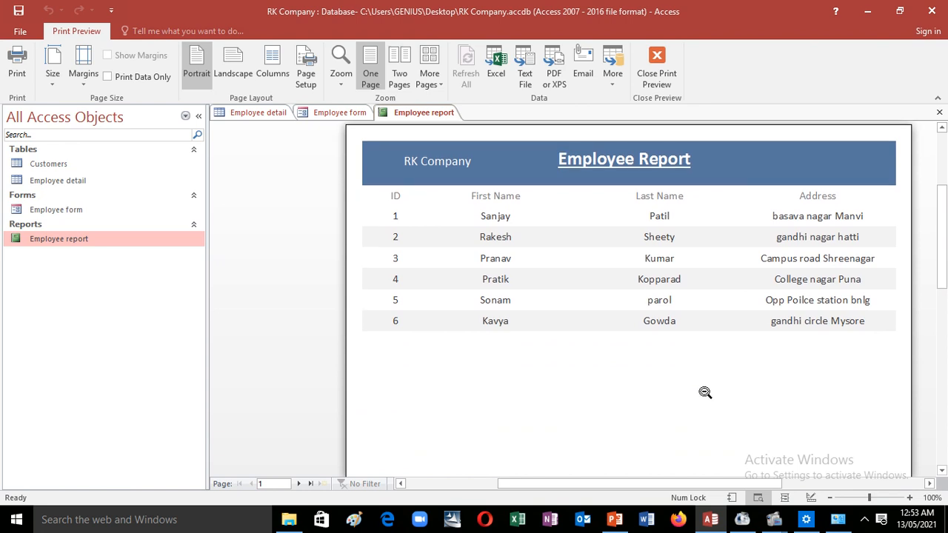
{"action": "left_click", "coordinate": [622, 431]}
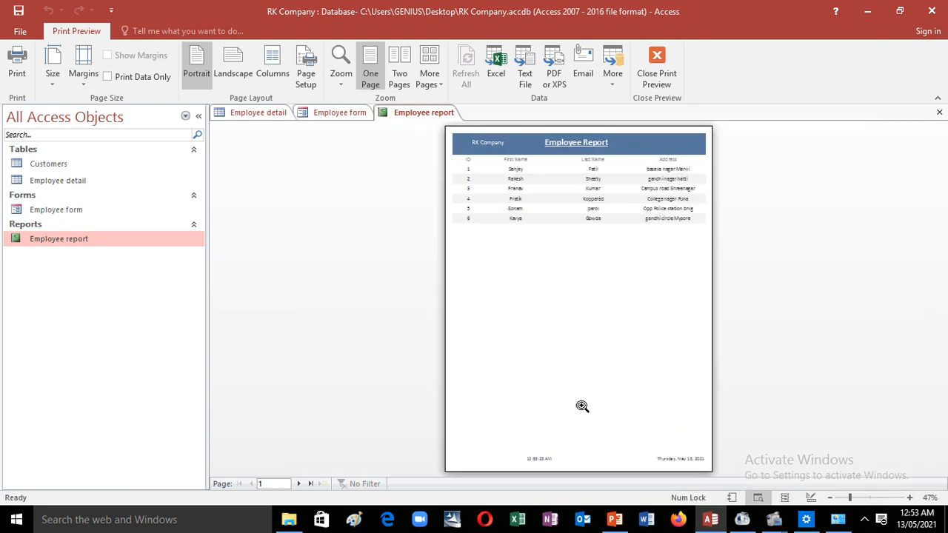
{"action": "left_click", "coordinate": [581, 406]}
{"action": "scroll", "coordinate": [585, 400], "scroll_direction": "up", "scroll_amount": 5}
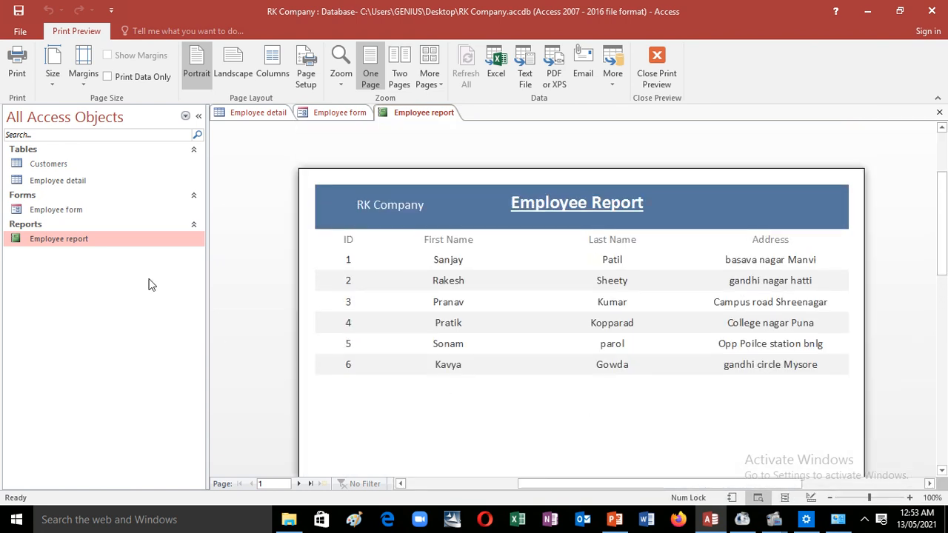
- Examine the previewed report's records and the time and date in its page footer
{"action": "double_click", "coordinate": [126, 242]}
{"action": "left_click", "coordinate": [125, 242]}
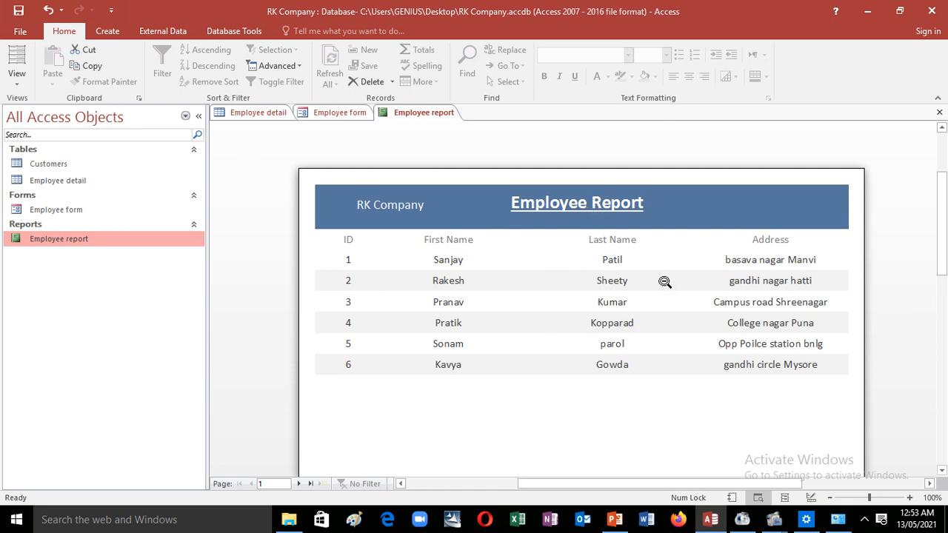
{"action": "scroll", "coordinate": [657, 440], "scroll_direction": "down", "scroll_amount": 1}
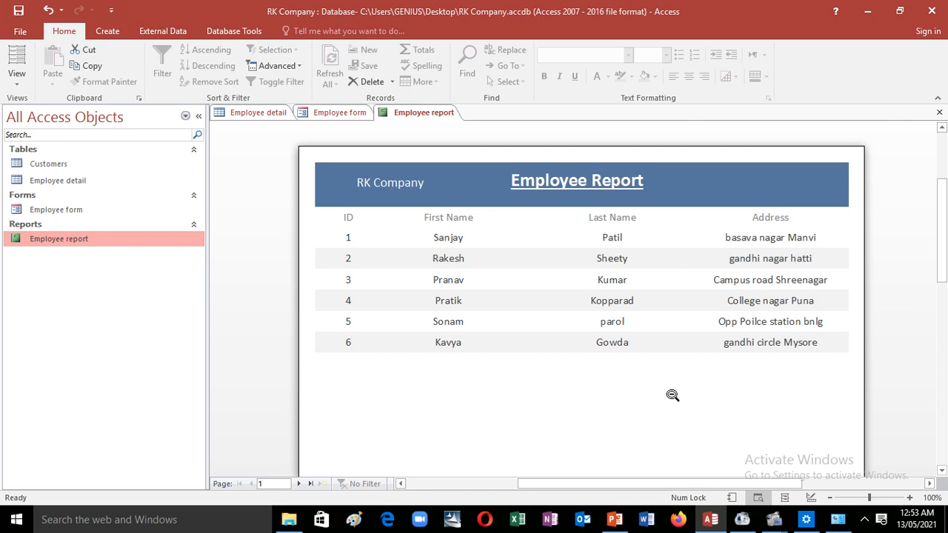
{"action": "scroll", "coordinate": [672, 396], "scroll_direction": "down", "scroll_amount": 10}
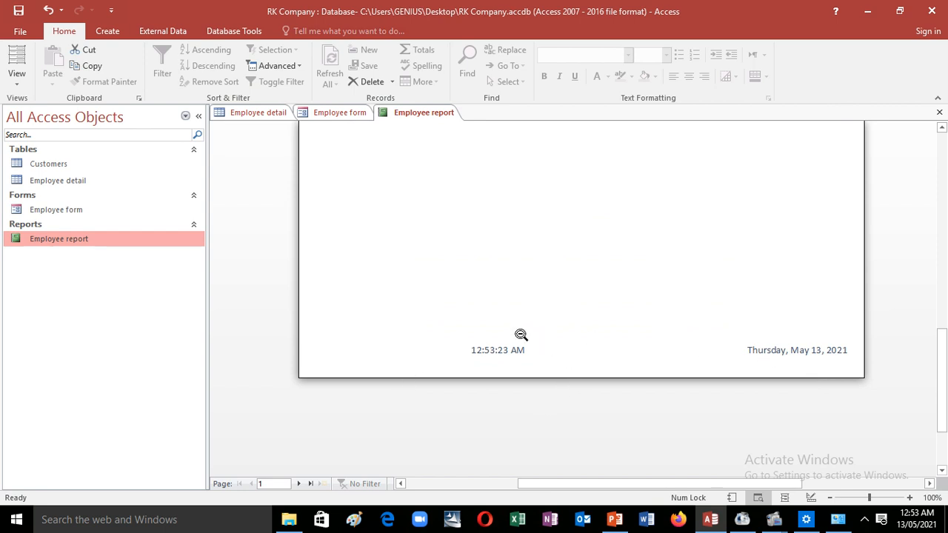
{"action": "scroll", "coordinate": [491, 339], "scroll_direction": "up", "scroll_amount": 3}
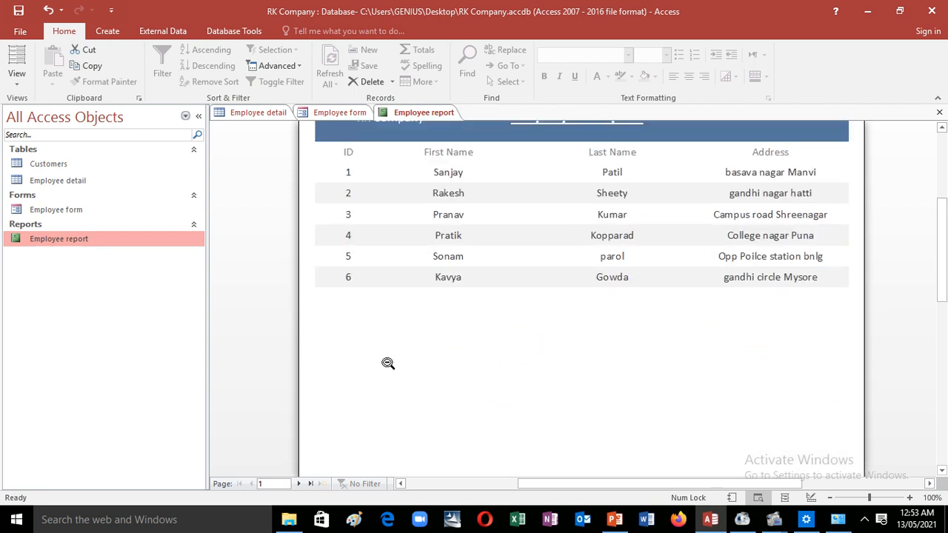
- Return the report to Design View and delete the date and time fields from the Page Footer
{"action": "left_click", "coordinate": [16, 78]}
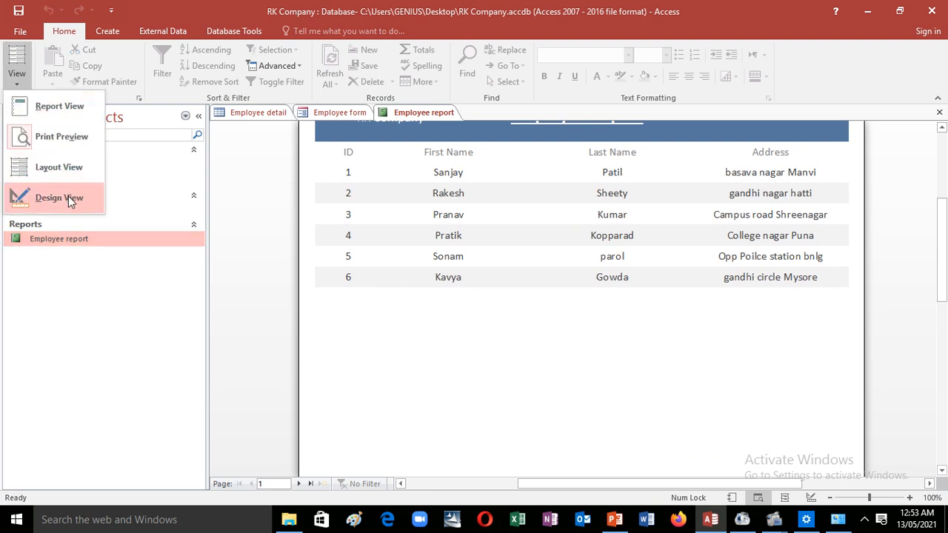
{"action": "left_click", "coordinate": [67, 197]}
{"action": "left_click", "coordinate": [721, 292]}
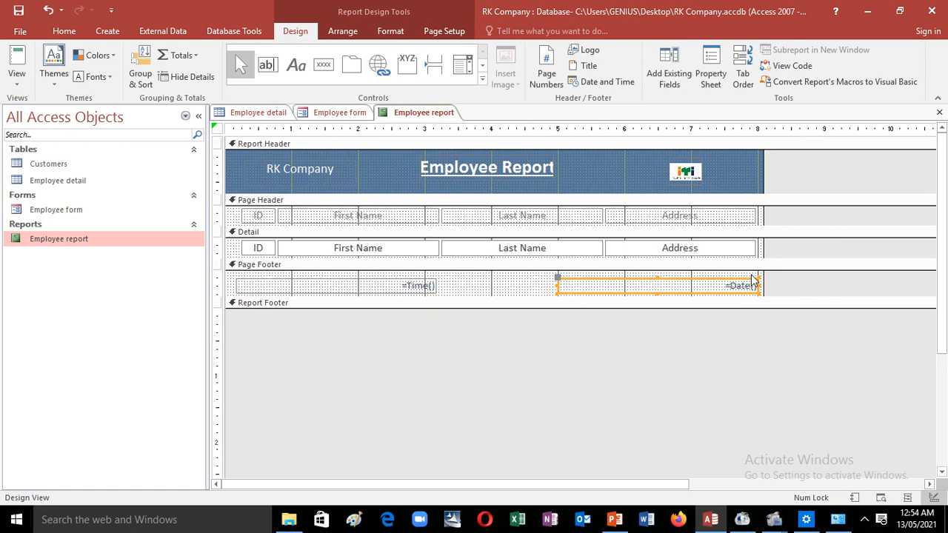
{"action": "key", "text": "Delete"}
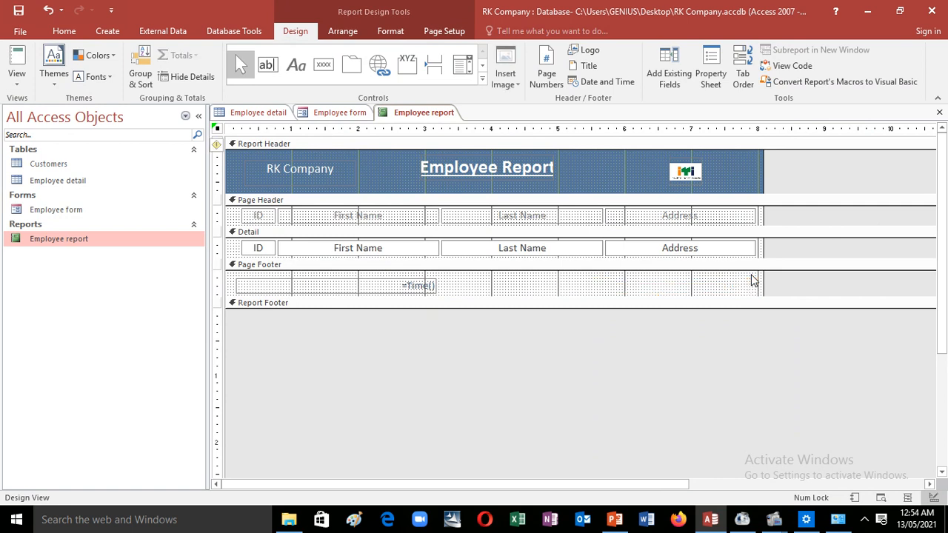
{"action": "left_click", "coordinate": [412, 288]}
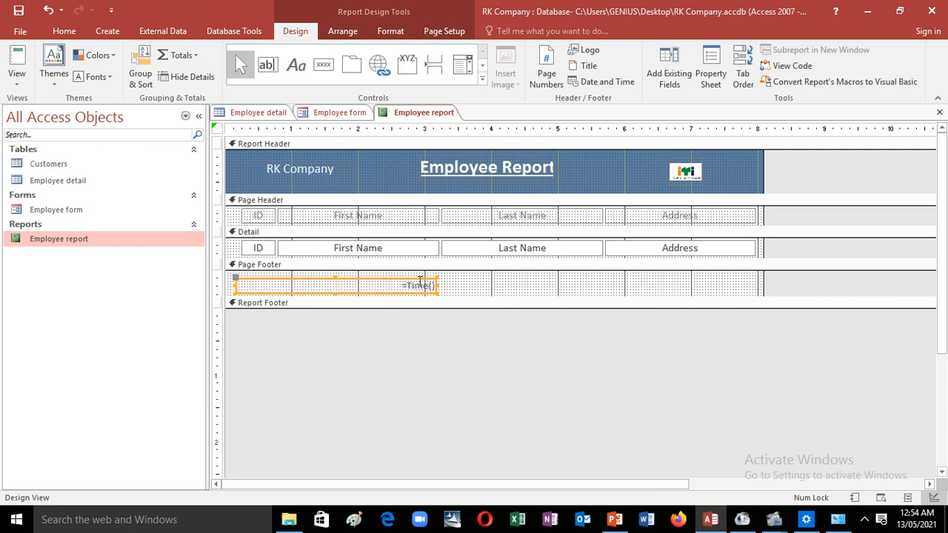
{"action": "key", "text": "Delete"}
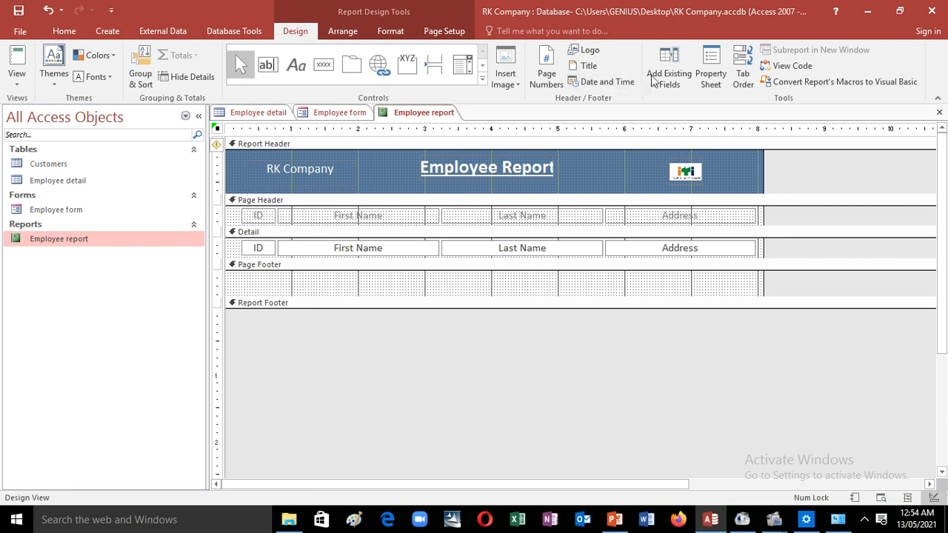
- Insert a centered page number in Page N format at the bottom of the page, in the Page Footer
{"action": "left_click", "coordinate": [551, 84]}
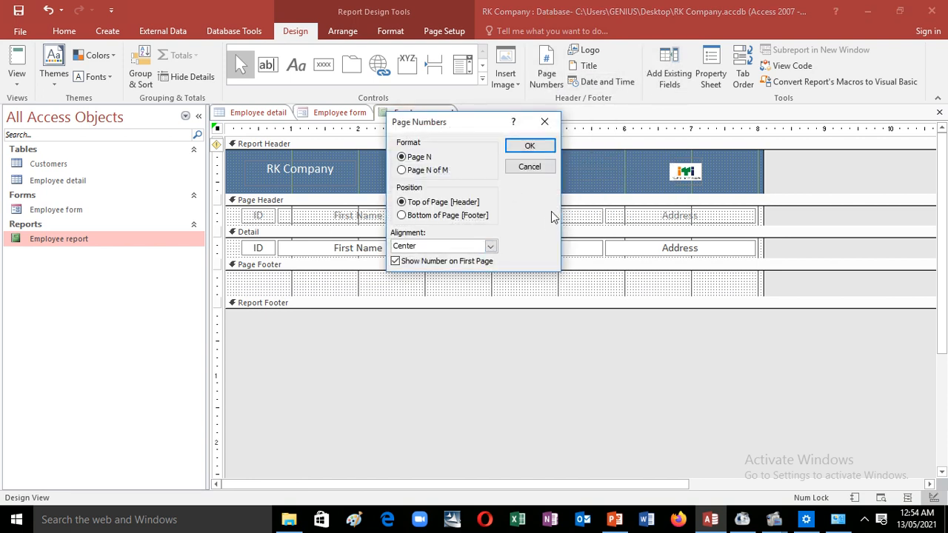
{"action": "left_click", "coordinate": [402, 215]}
{"action": "left_click", "coordinate": [525, 148]}
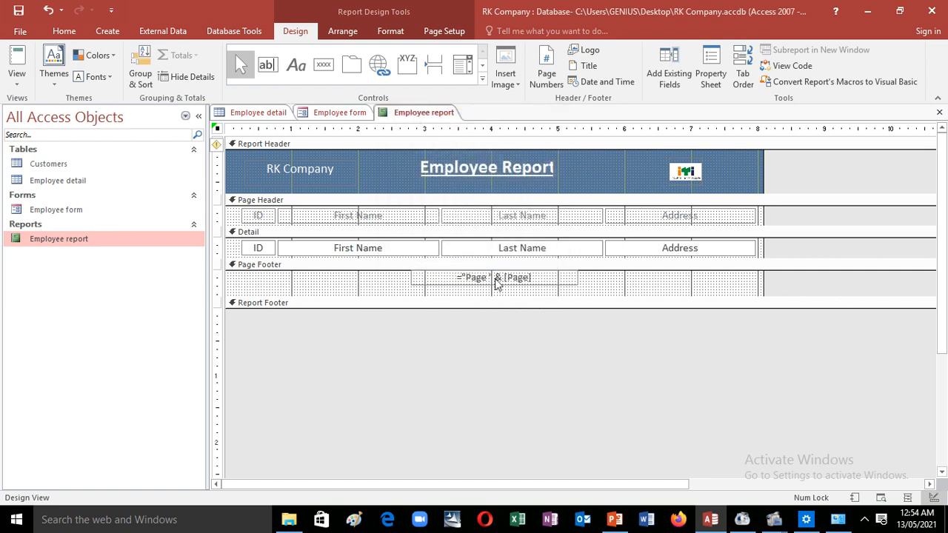
- Try a second centered Page N number at the top of the page and delete it again
{"action": "left_click", "coordinate": [546, 74]}
{"action": "left_click", "coordinate": [401, 202]}
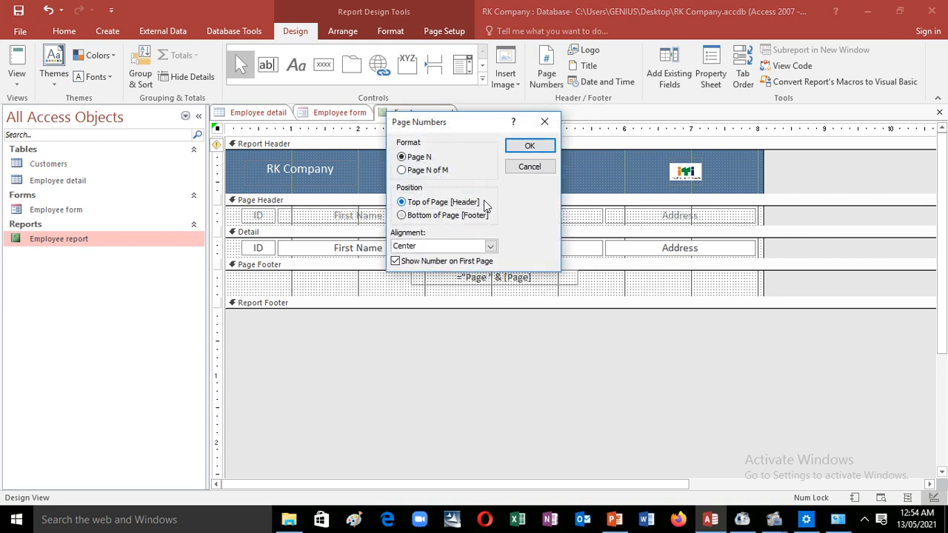
{"action": "left_click", "coordinate": [550, 147]}
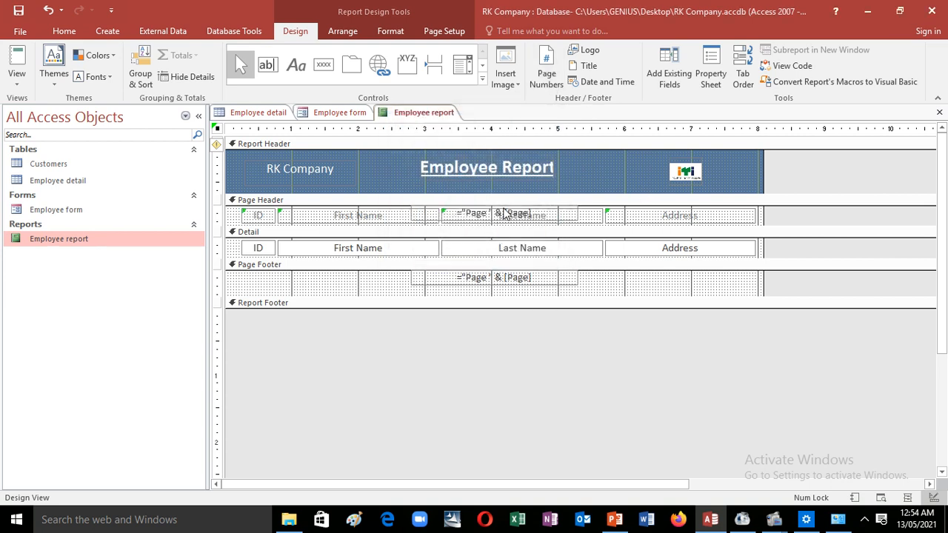
{"action": "left_click_drag", "start_coordinate": [503, 215], "coordinate": [696, 286]}
{"action": "key", "text": "Delete"}
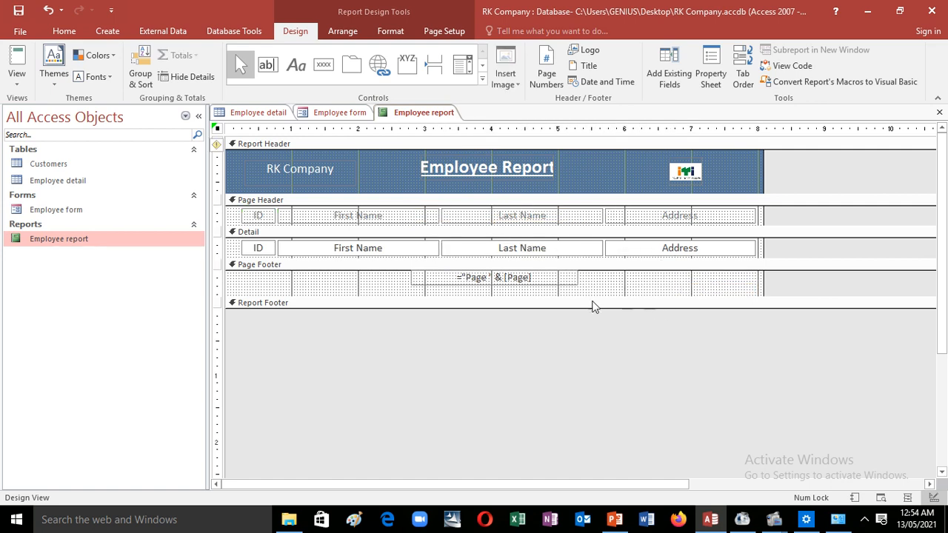
- Move the page number field to the left end of the Page Footer
{"action": "left_click_drag", "start_coordinate": [509, 285], "coordinate": [325, 290]}
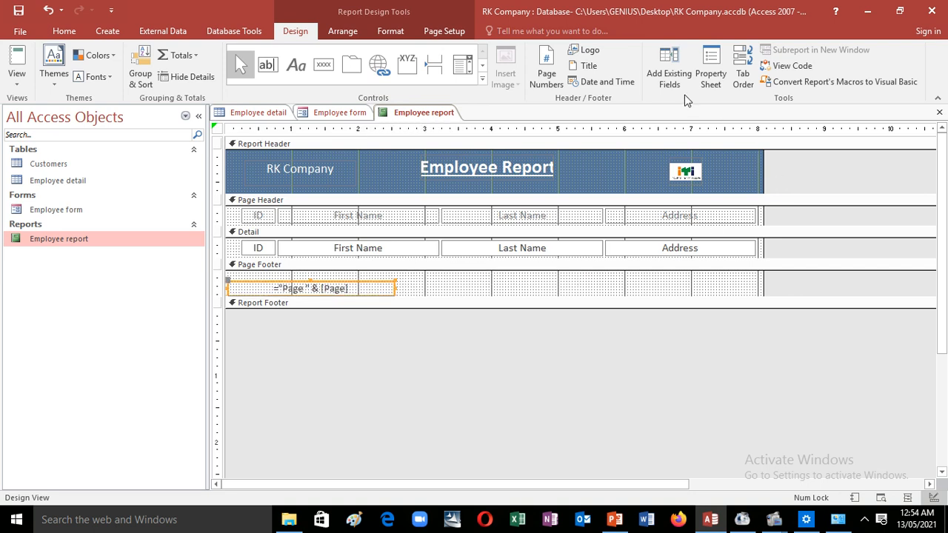
- Insert the long-format date and the time with seconds, and move both fields from the Report Header to the Page Footer
{"action": "left_click", "coordinate": [603, 81]}
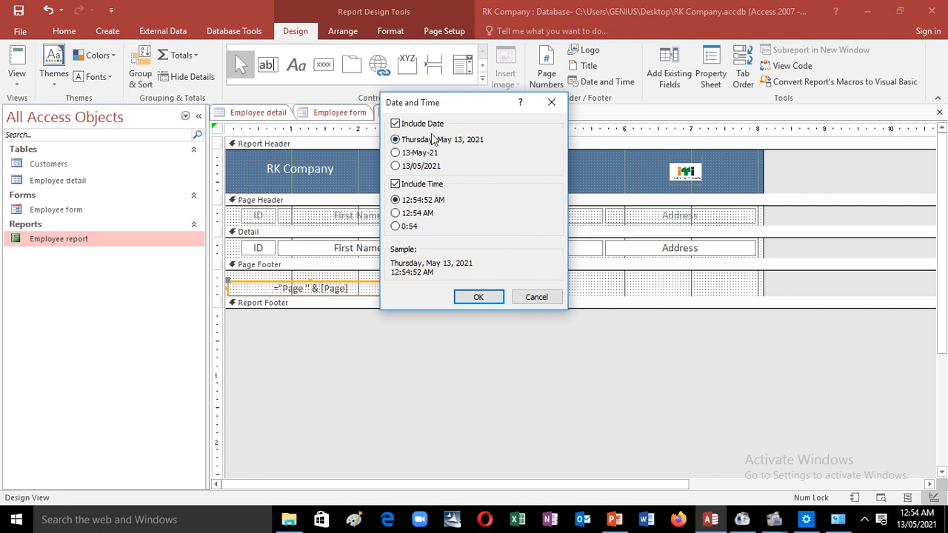
{"action": "left_click", "coordinate": [479, 297]}
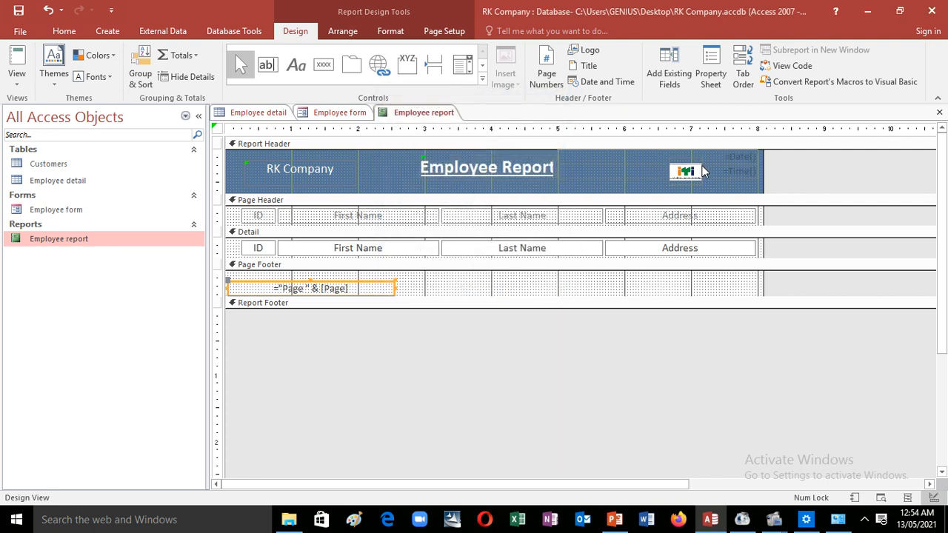
{"action": "left_click_drag", "start_coordinate": [703, 171], "coordinate": [711, 281]}
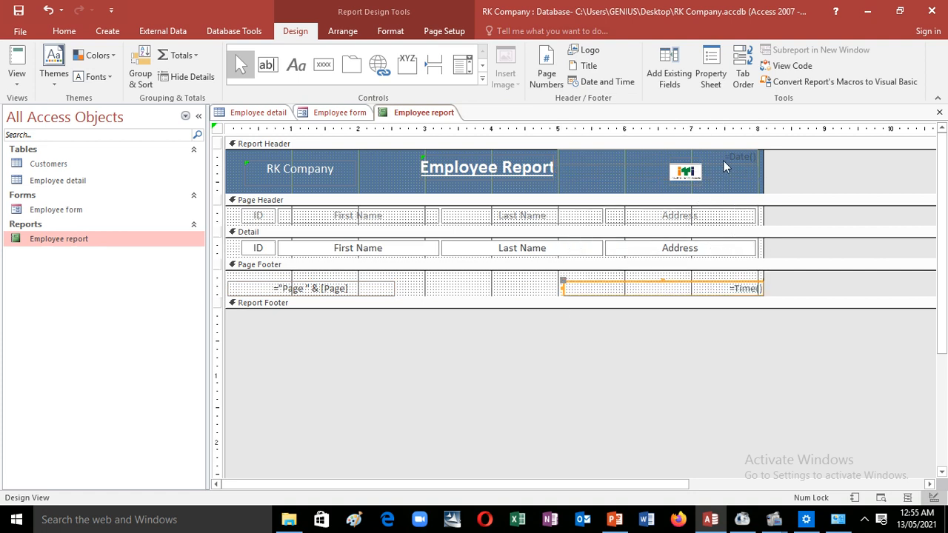
{"action": "left_click_drag", "start_coordinate": [723, 161], "coordinate": [566, 289]}
- Move the page number and date fields slightly upward within the Page Footer
{"action": "left_click", "coordinate": [339, 291]}
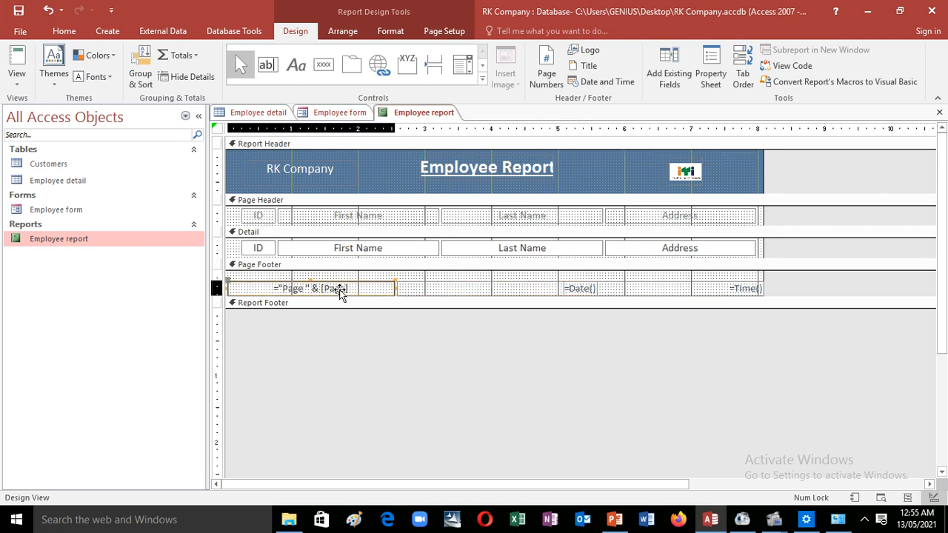
{"action": "left_click_drag", "start_coordinate": [339, 291], "coordinate": [336, 288]}
{"action": "left_click", "coordinate": [456, 290]}
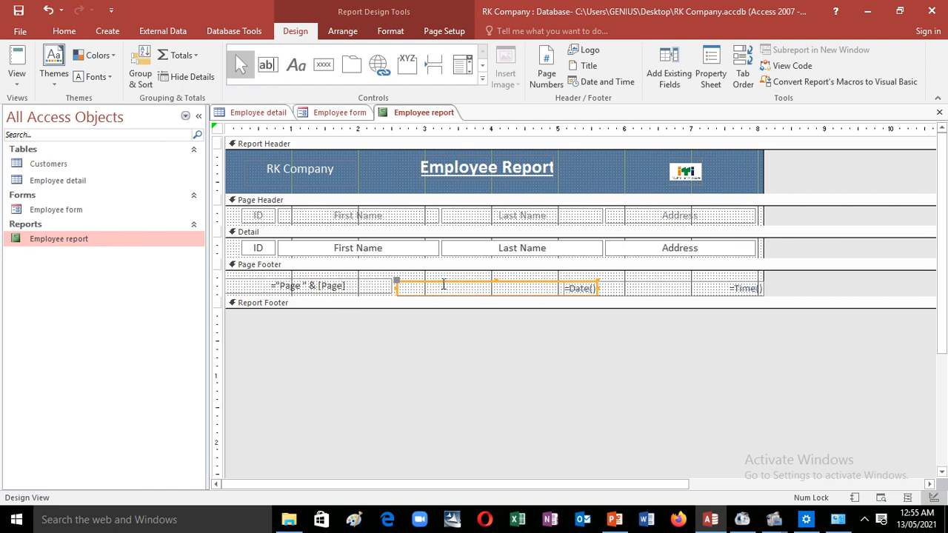
{"action": "left_click_drag", "start_coordinate": [443, 283], "coordinate": [443, 280]}
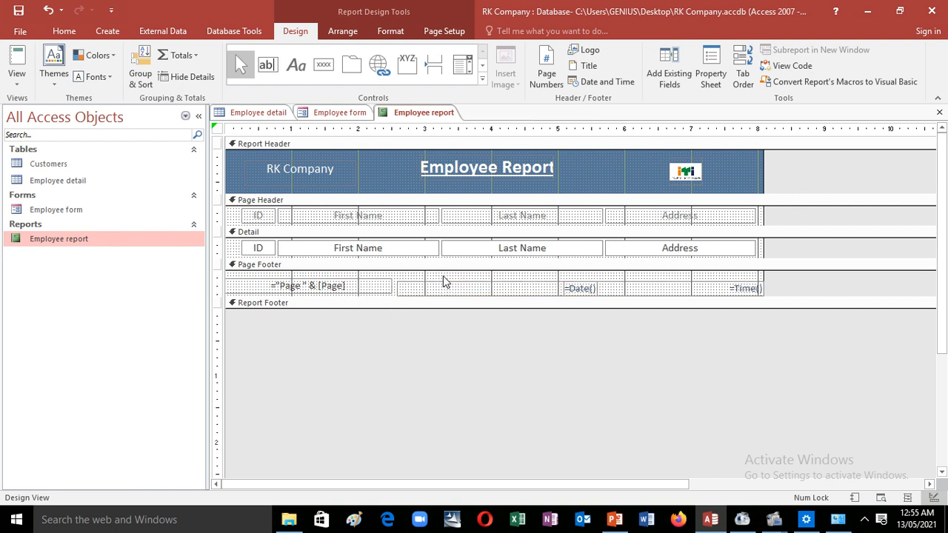
{"action": "left_click", "coordinate": [735, 354]}
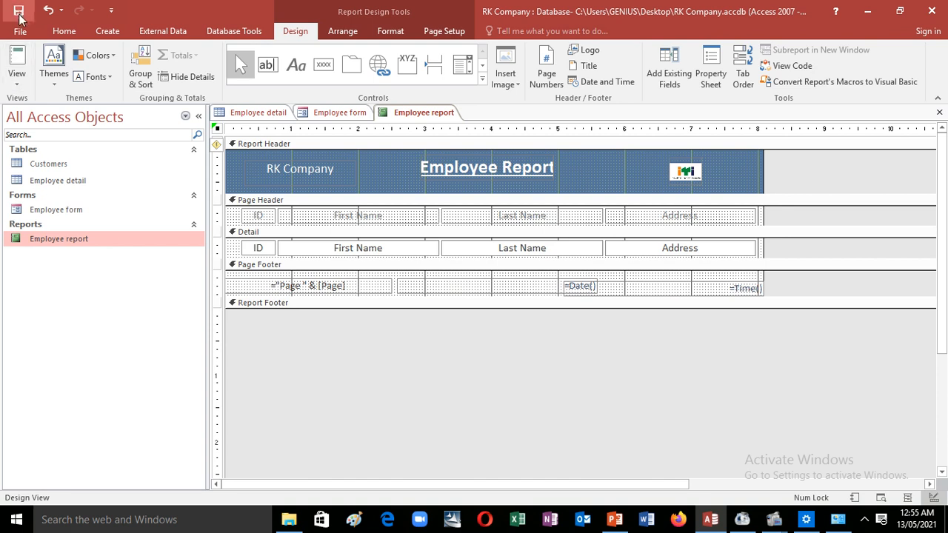
- Open the report in Print Preview and examine its header, employee rows and page footer, at 100% and as a whole page
{"action": "left_click", "coordinate": [20, 88]}
{"action": "left_click", "coordinate": [58, 135]}
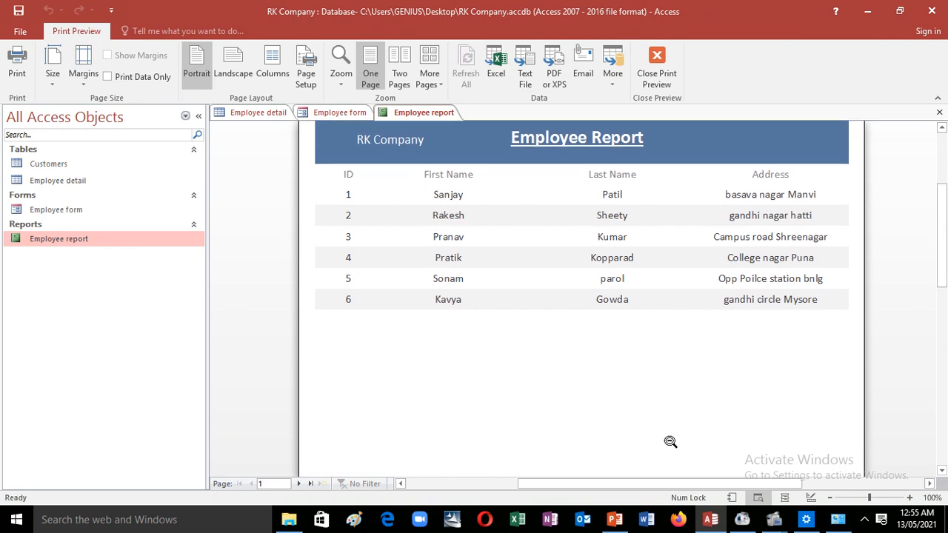
{"action": "scroll", "coordinate": [670, 441], "scroll_direction": "down", "scroll_amount": 10}
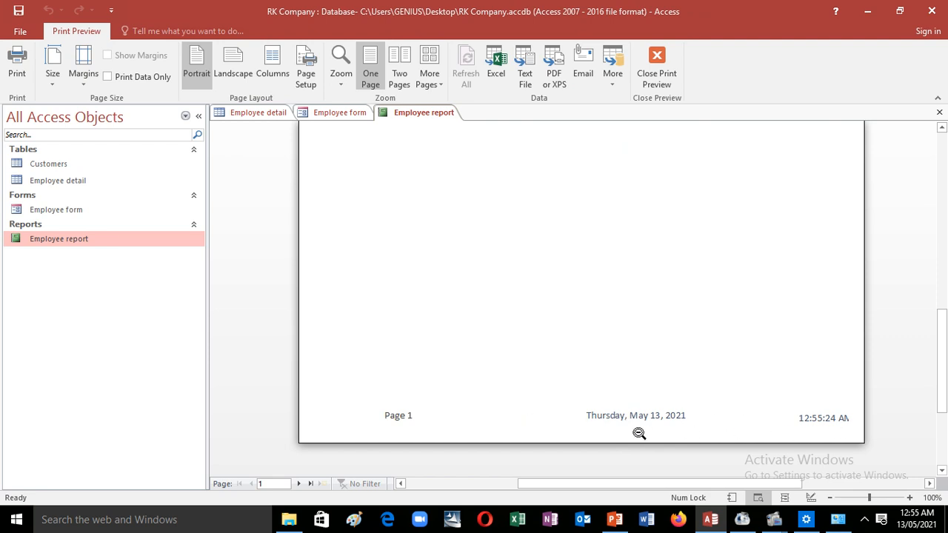
{"action": "scroll", "coordinate": [589, 413], "scroll_direction": "up", "scroll_amount": 2}
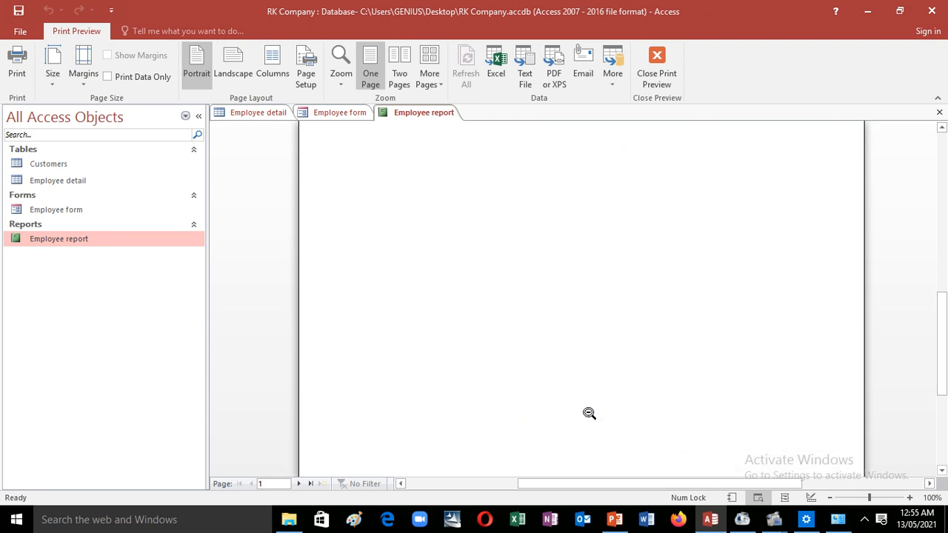
{"action": "scroll", "coordinate": [589, 413], "scroll_direction": "up", "scroll_amount": 4}
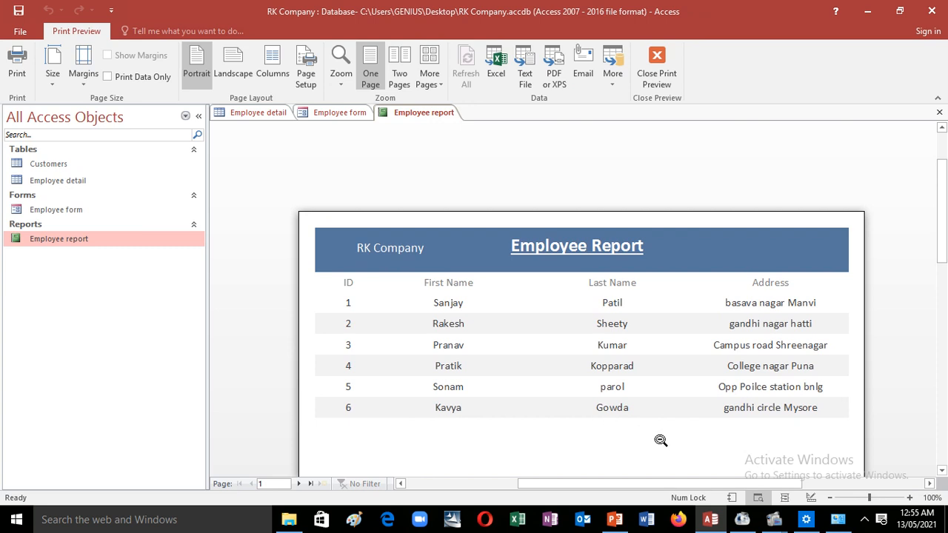
{"action": "scroll", "coordinate": [661, 440], "scroll_direction": "down", "scroll_amount": 2}
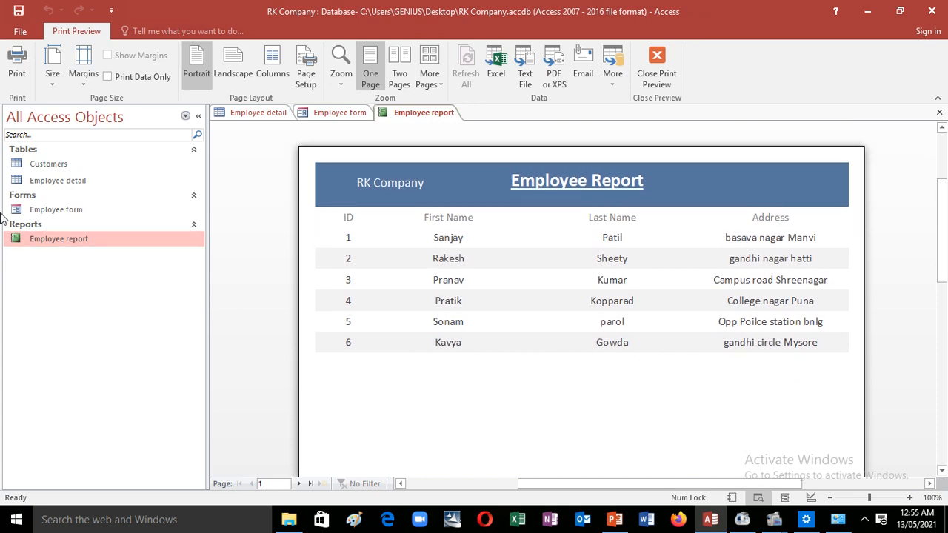
{"action": "double_click", "coordinate": [77, 240]}
{"action": "left_click", "coordinate": [617, 393]}
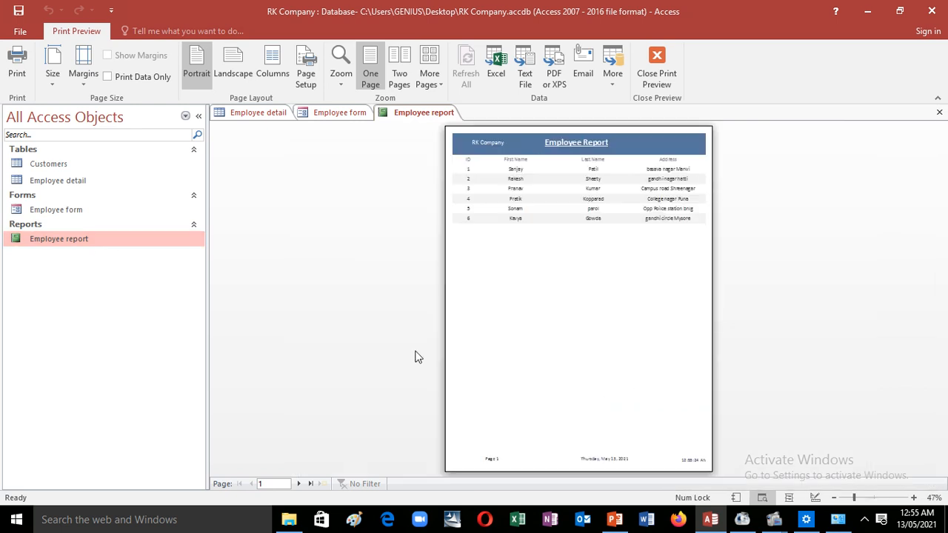
{"action": "left_click", "coordinate": [635, 370]}
{"action": "scroll", "coordinate": [630, 368], "scroll_direction": "up", "scroll_amount": 3}
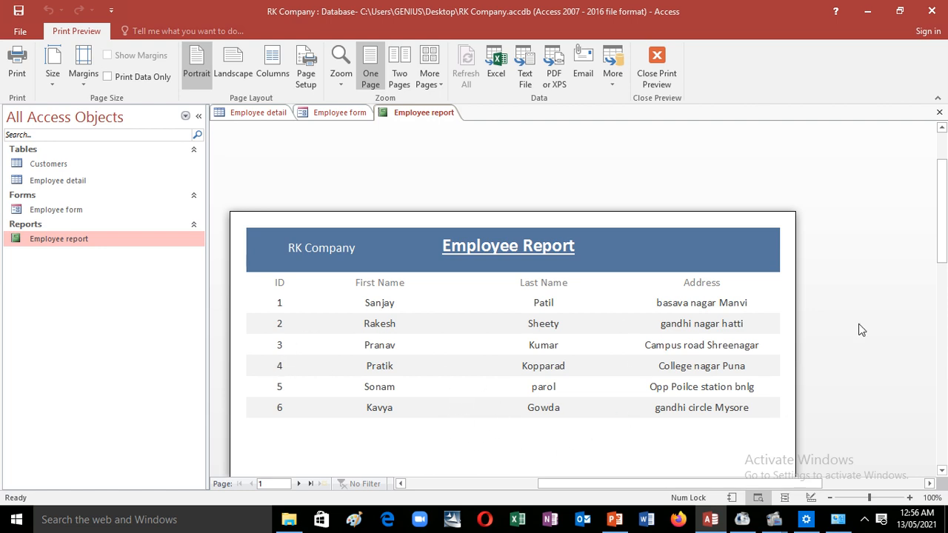
- Open the print settings for the employee report and close them without printing
{"action": "scroll", "coordinate": [673, 368], "scroll_direction": "down", "scroll_amount": 1}
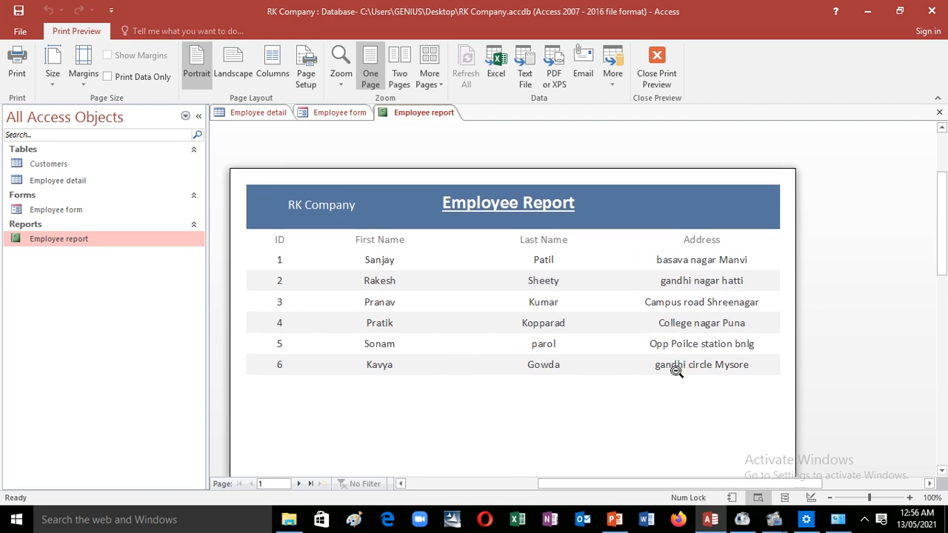
{"action": "scroll", "coordinate": [668, 394], "scroll_direction": "down", "scroll_amount": 1}
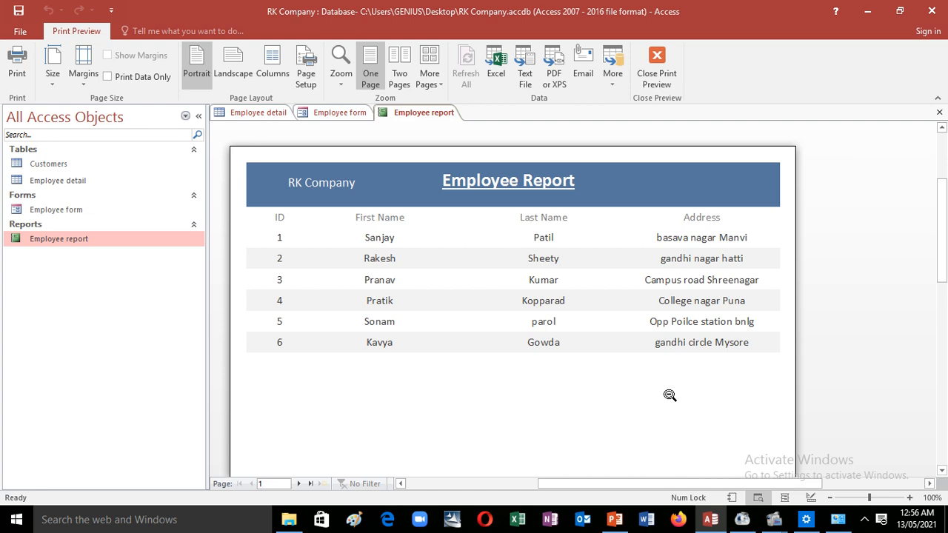
{"action": "left_click", "coordinate": [16, 65]}
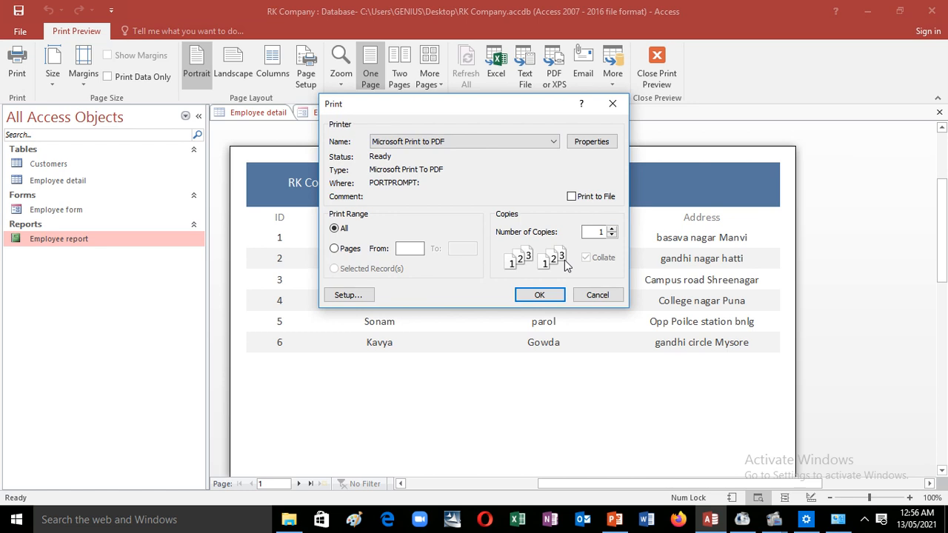
{"action": "left_click", "coordinate": [596, 294]}
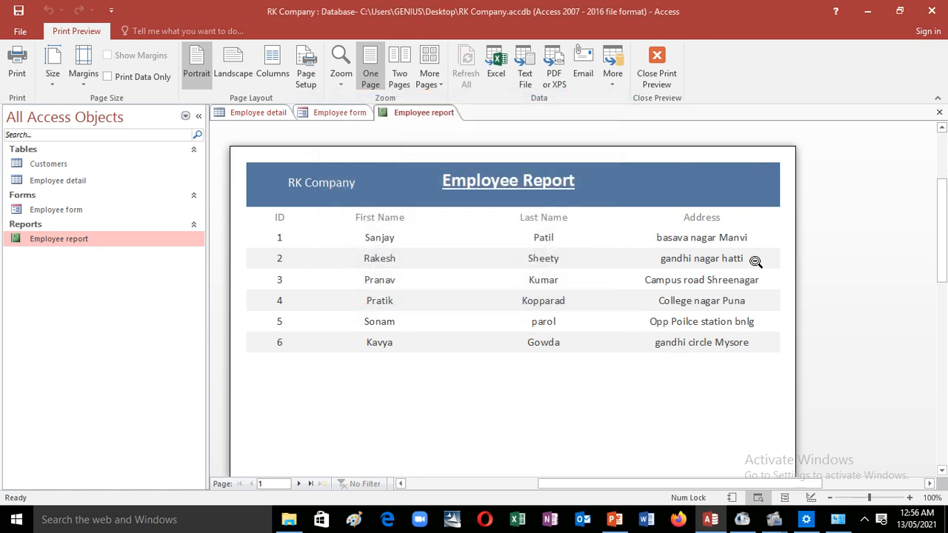